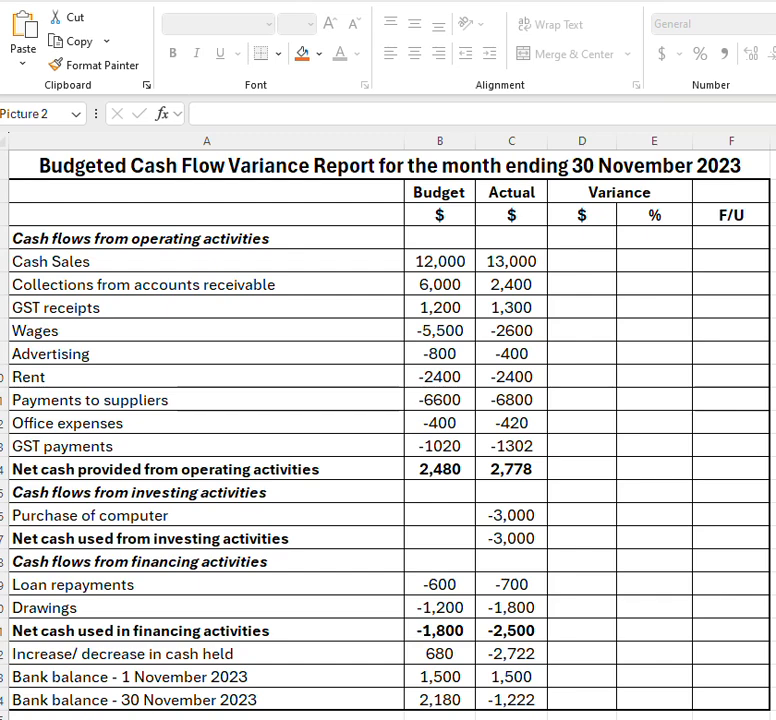
Step: Move the textbook cover picture over the variance report and back off the table
drag(775, 510, 311, 478)
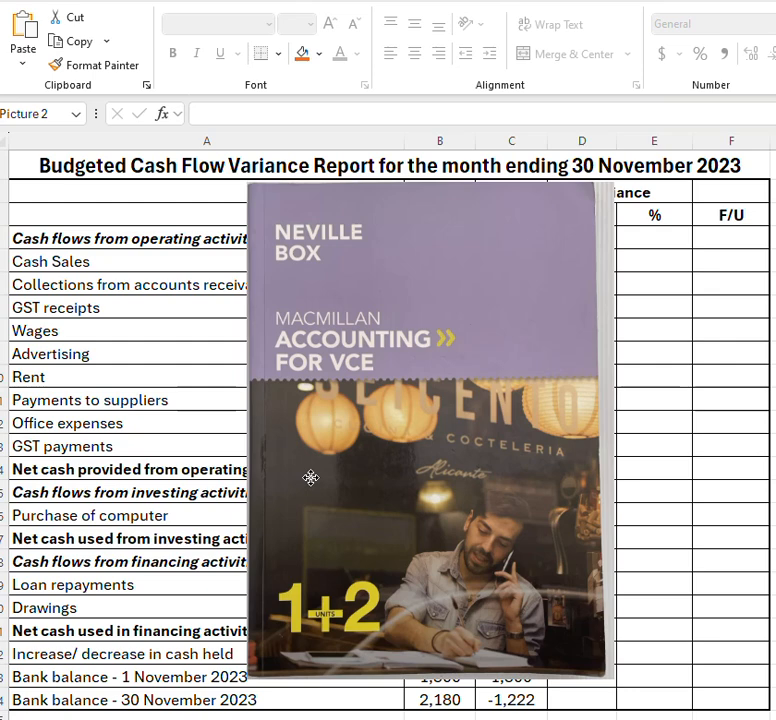
drag(311, 478, 775, 468)
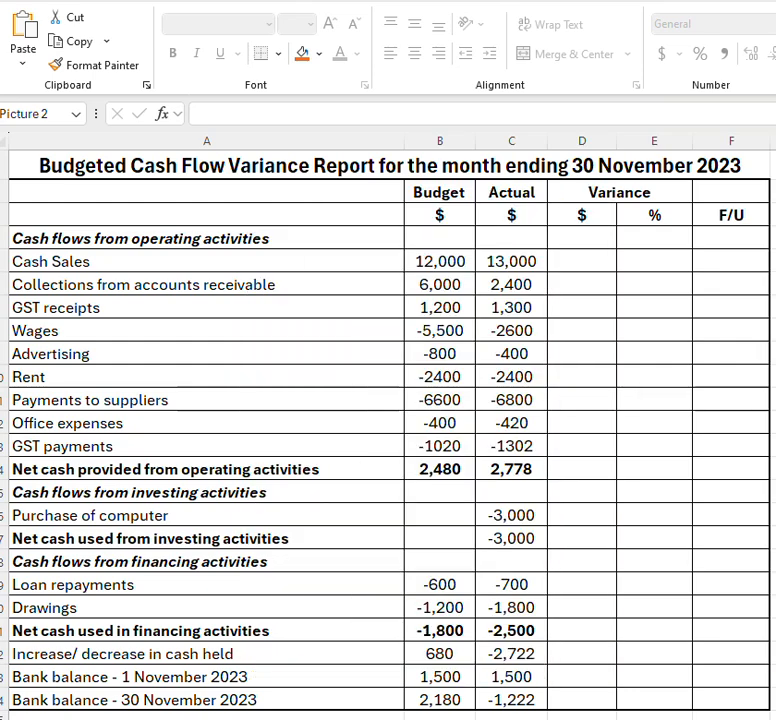
Step: Calculate the Cash Sales dollar variance in D5 as actual minus budget with the formula =C5-B5
click(597, 262)
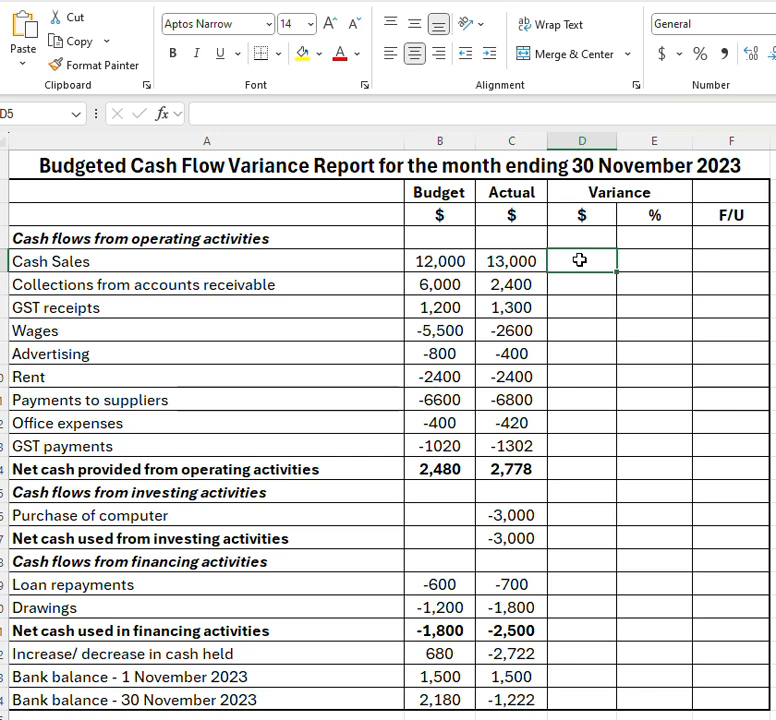
text(=)
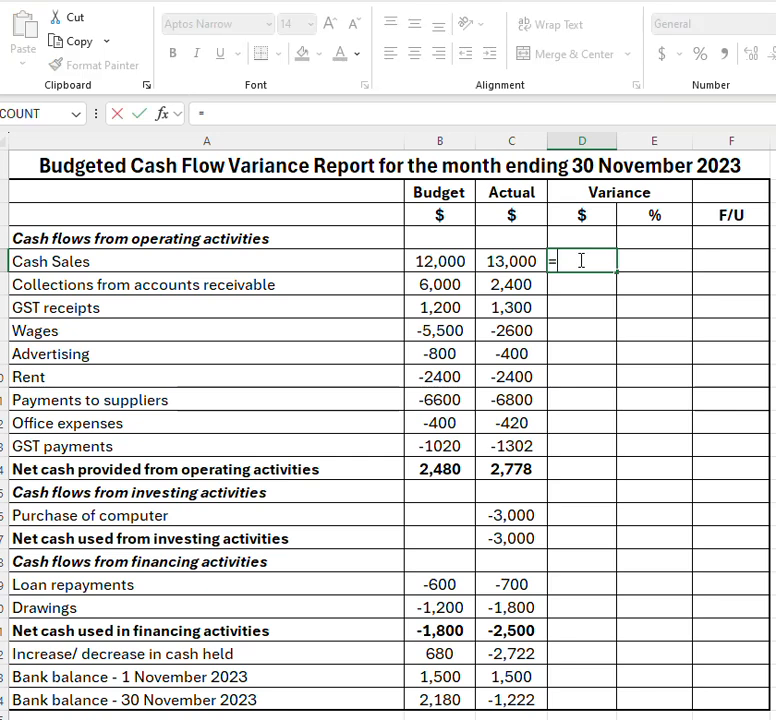
click(510, 263)
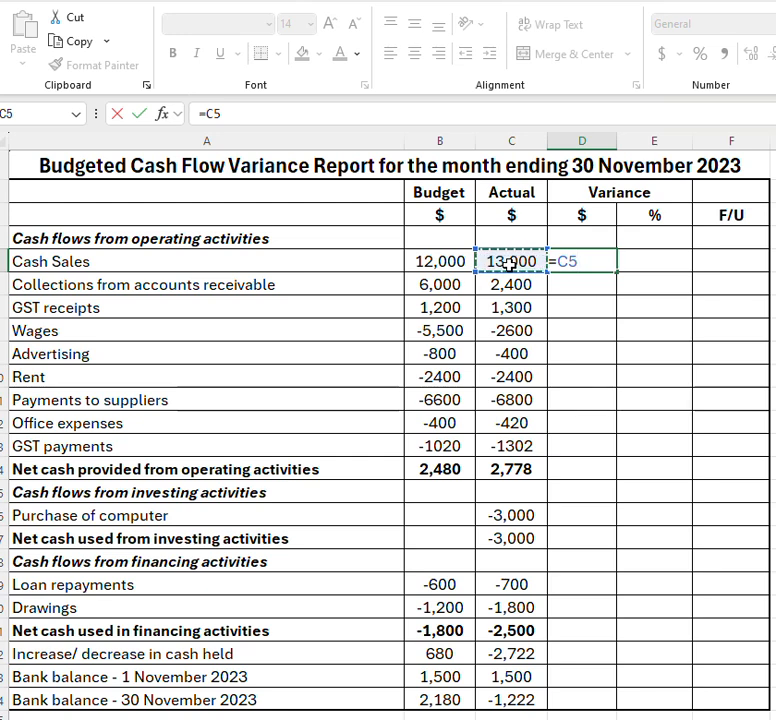
text(-)
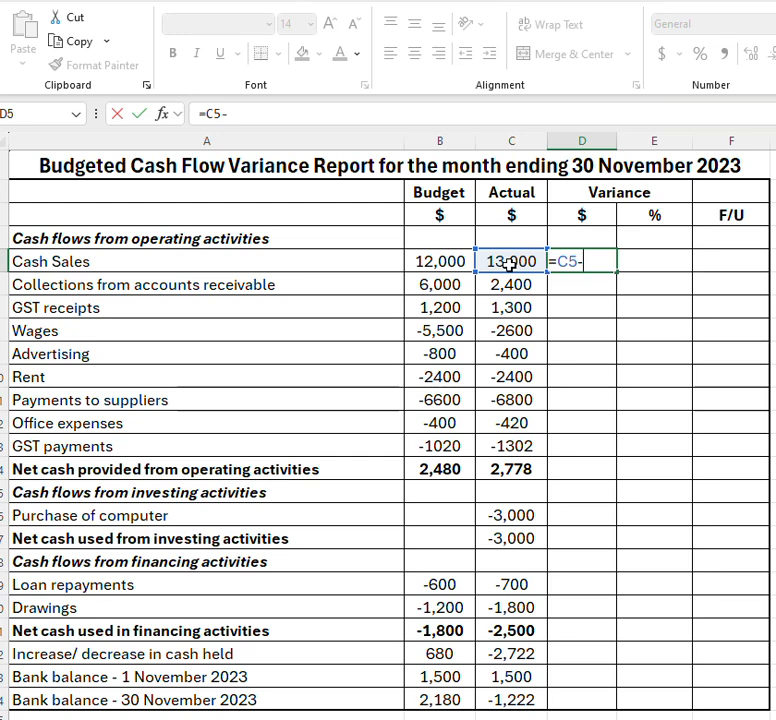
click(427, 262)
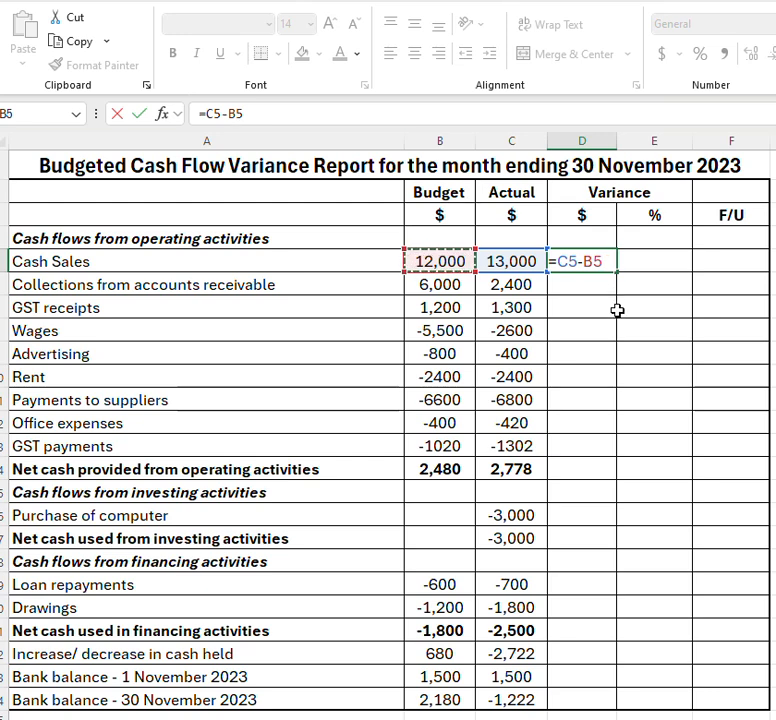
key(Return)
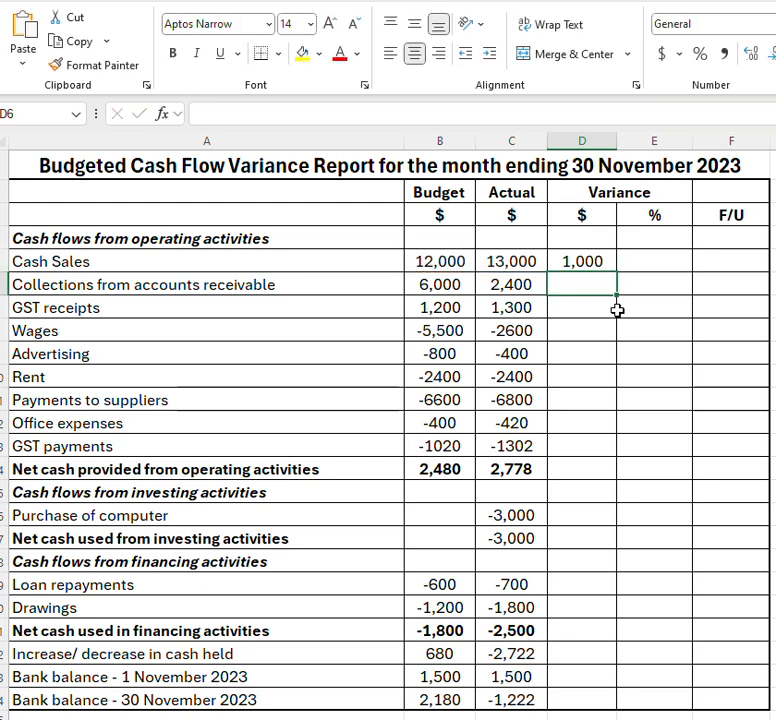
Step: Copy the dollar variance formula from D5 into D6:D24, through the 30 November 2023 bank balance
click(590, 258)
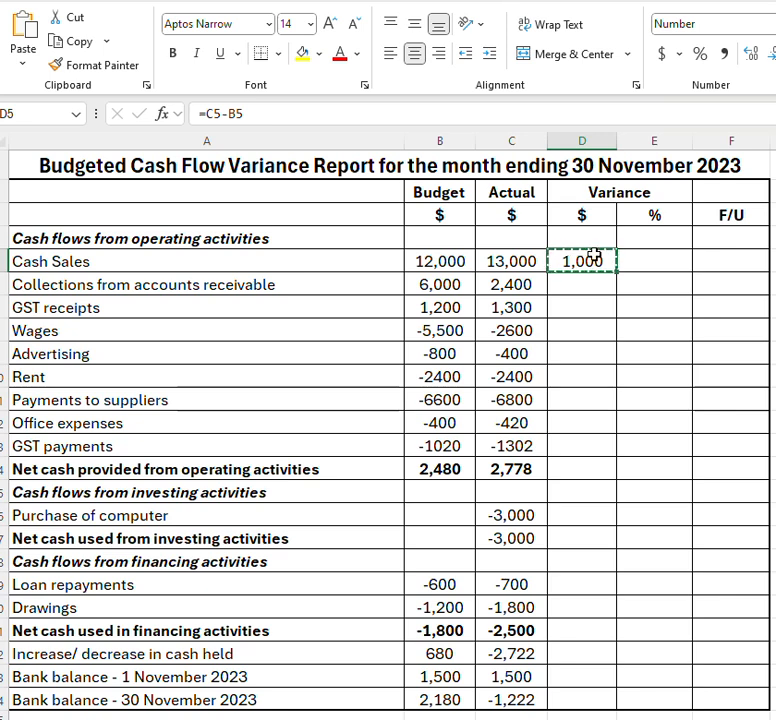
mouse_move(585, 286)
mouse_down()
mouse_move(580, 322)
mouse_move(618, 630)
mouse_move(599, 696)
mouse_up()
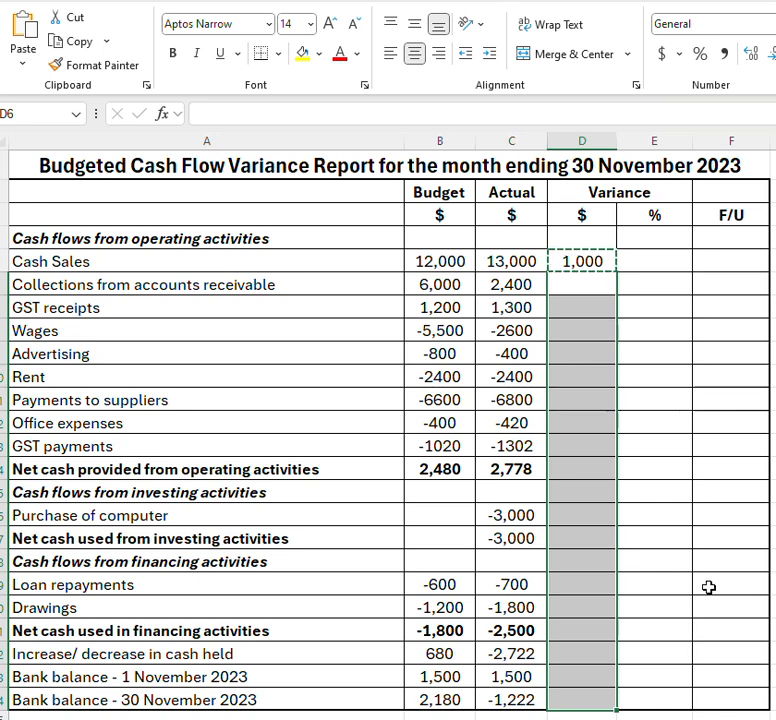
key(ctrl+v)
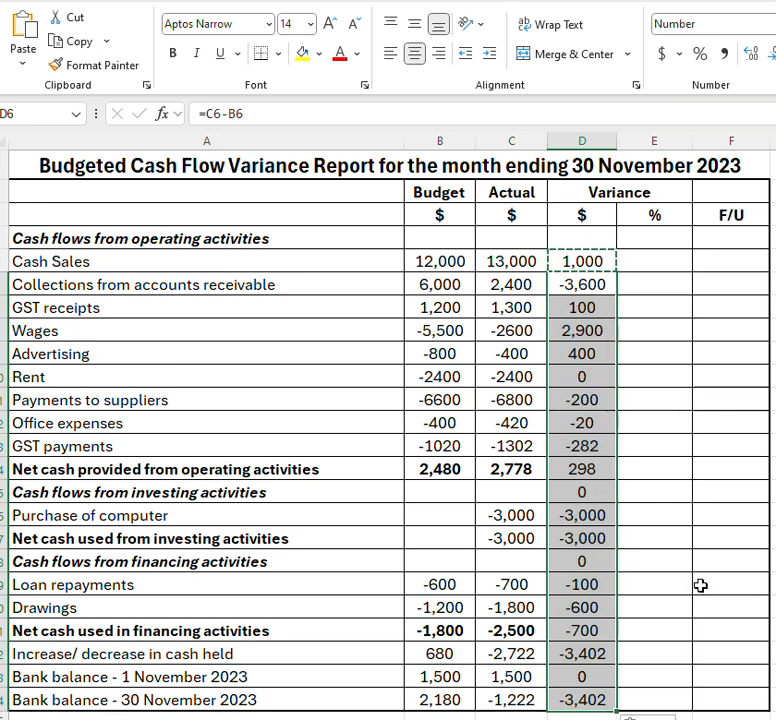
Step: Clear the dollar variance cells in the investing and financing activities heading rows, D15 and D18
click(585, 493)
key(Delete)
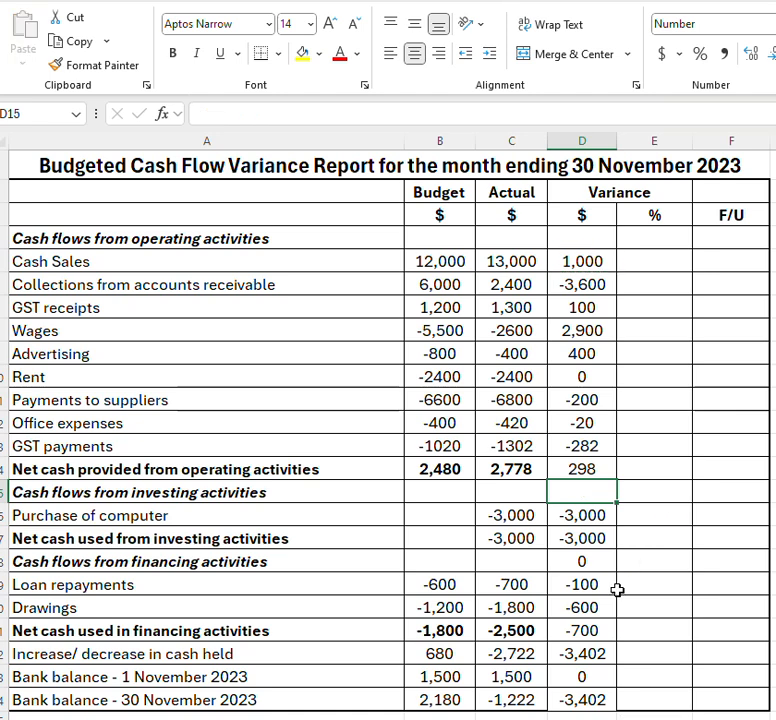
click(596, 561)
key(Delete)
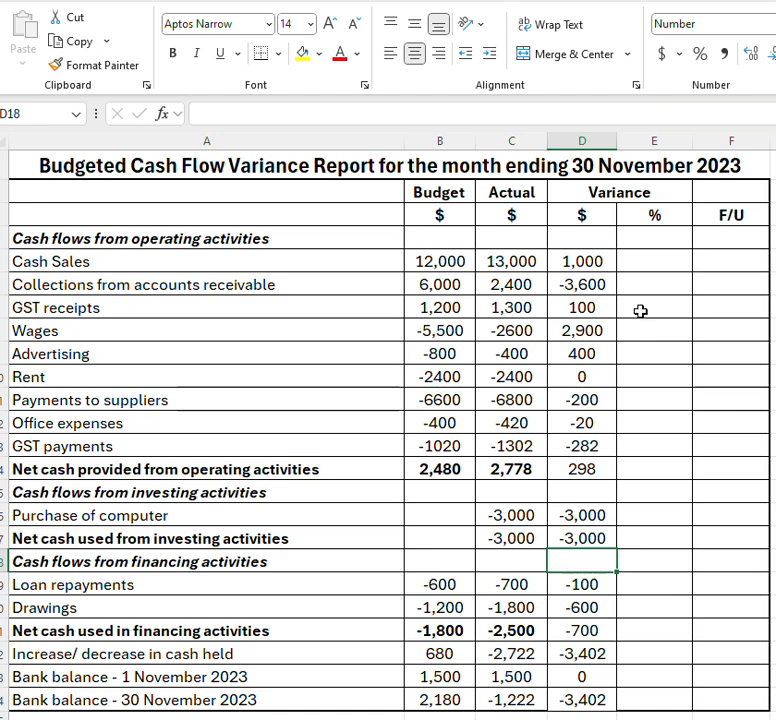
Step: Calculate the Cash Sales percentage variance in E5 by dividing the dollar variance by the budget, =D5/B5
click(653, 261)
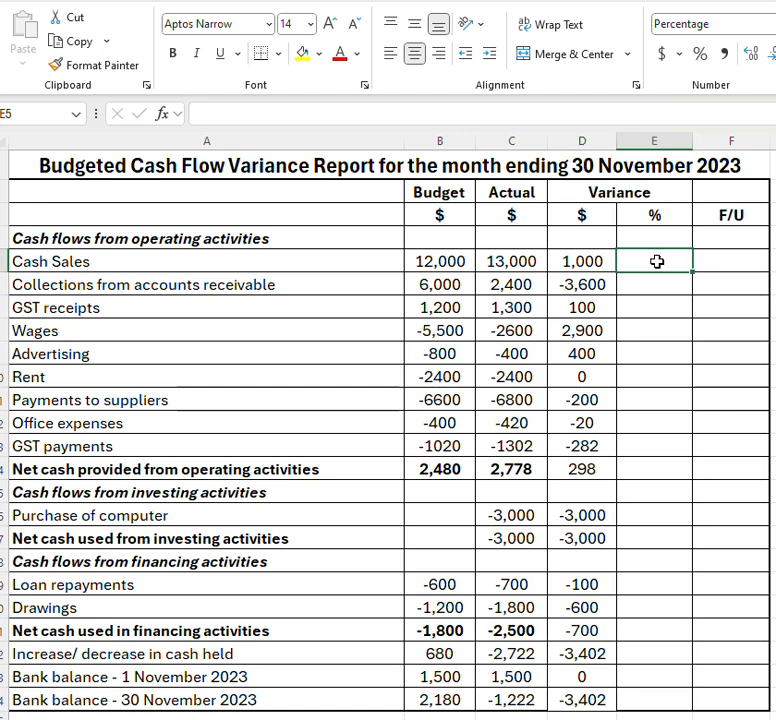
text(=)
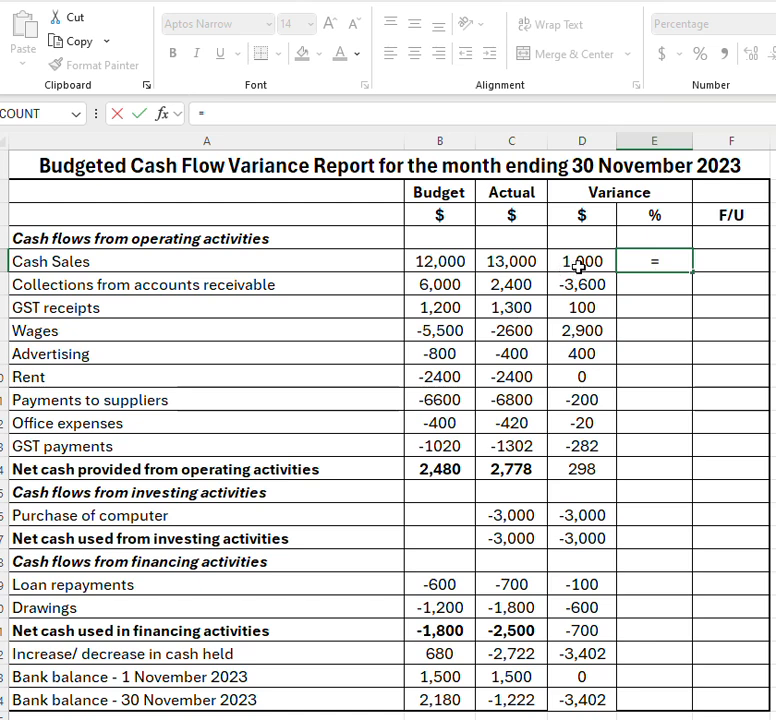
click(577, 262)
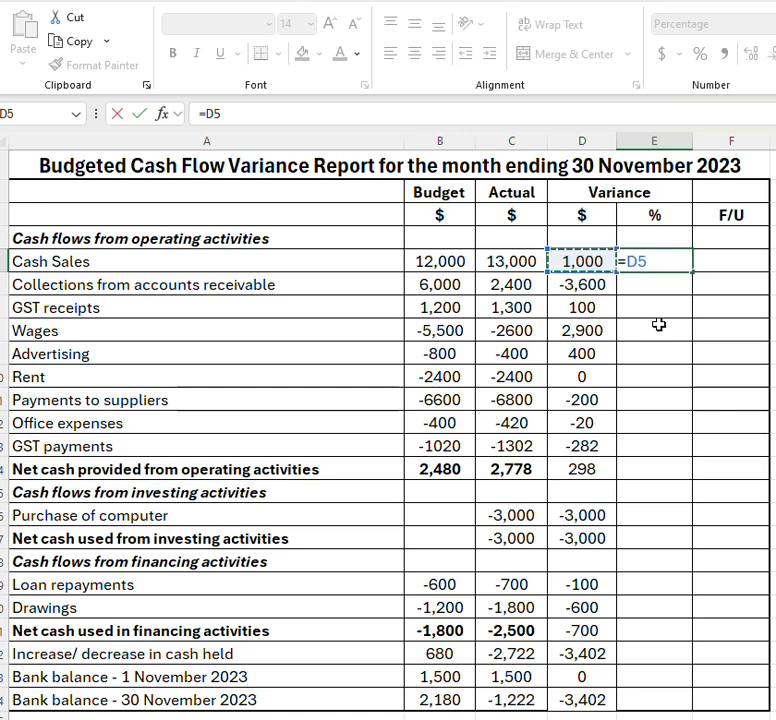
text(/)
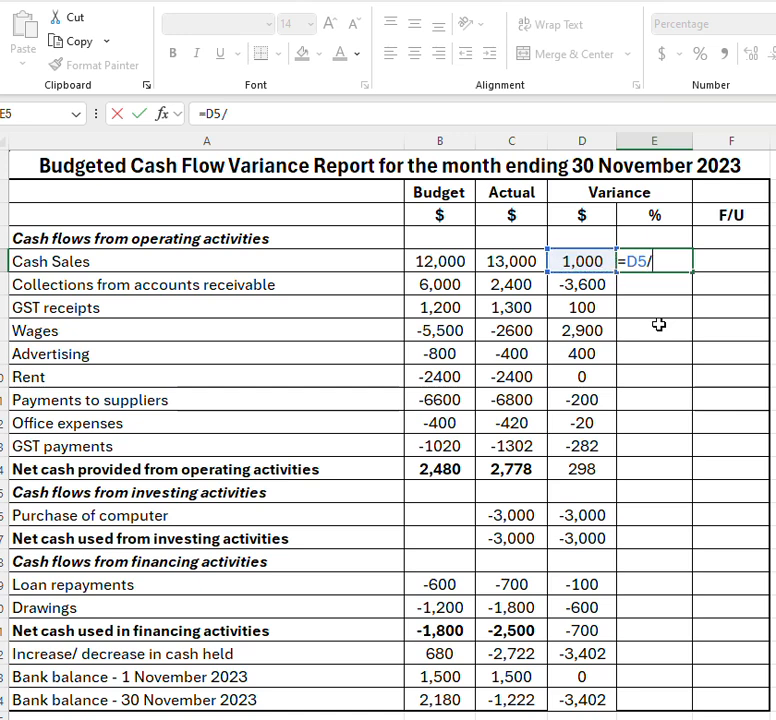
click(440, 262)
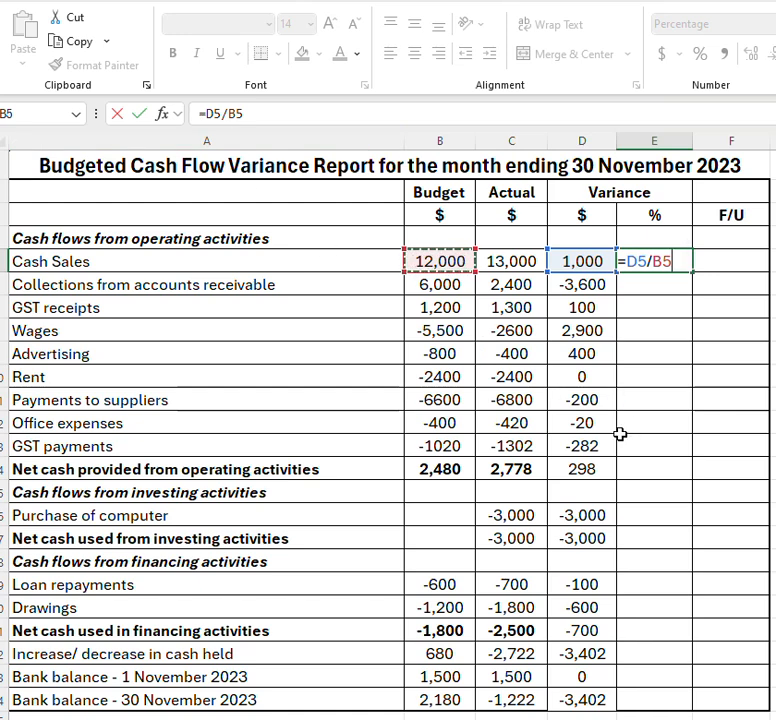
key(Return)
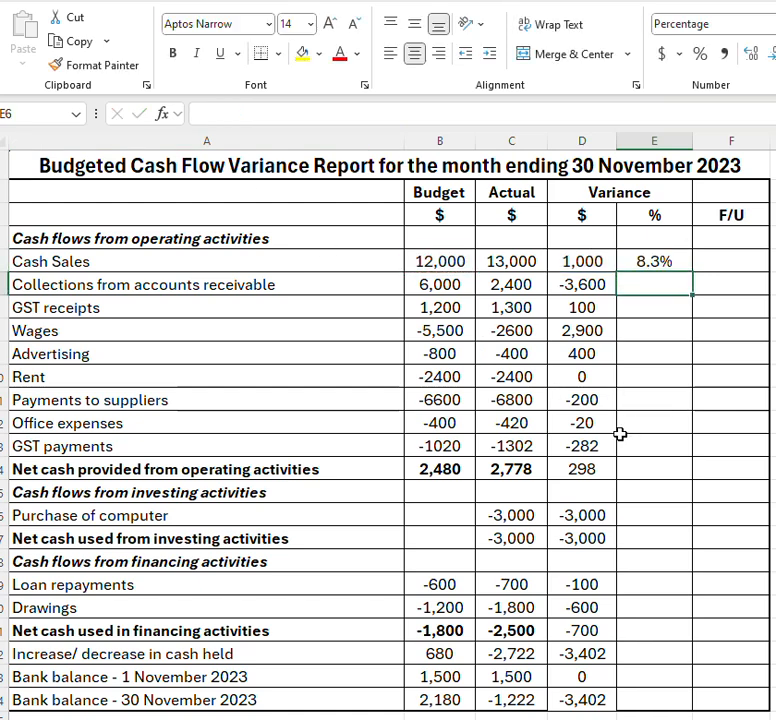
Step: Copy the percentage variance formula from E5 into E6:E24, through the 30 November 2023 bank balance
click(657, 261)
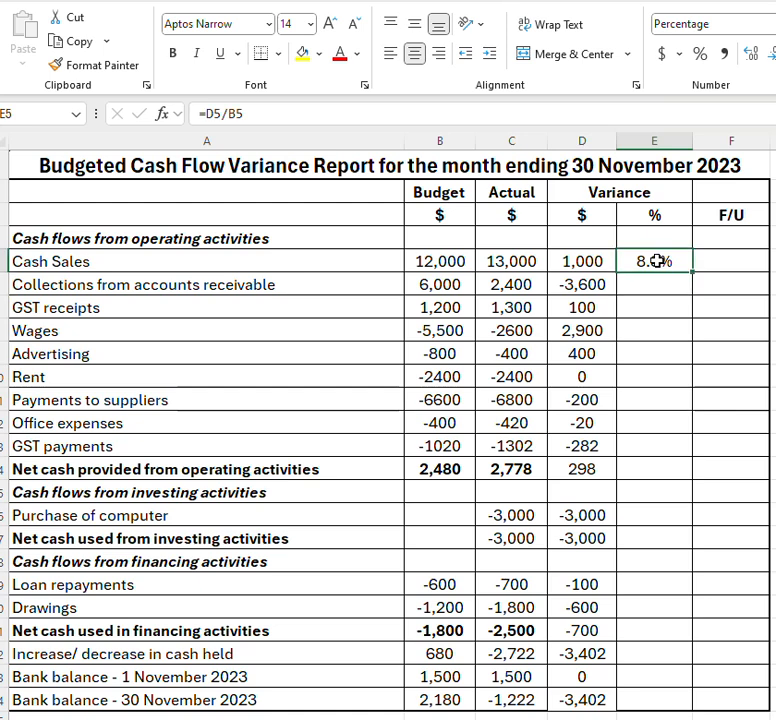
key(ctrl+c)
drag(648, 289, 655, 689)
key(ctrl+v)
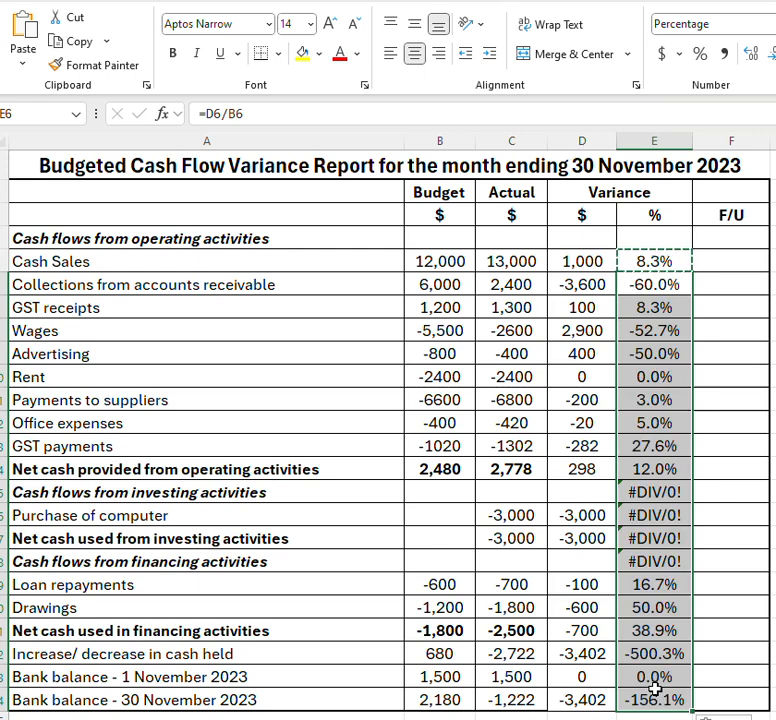
Step: Clear the #DIV/0! errors from the percentage variance cells E15 to E18
click(655, 491)
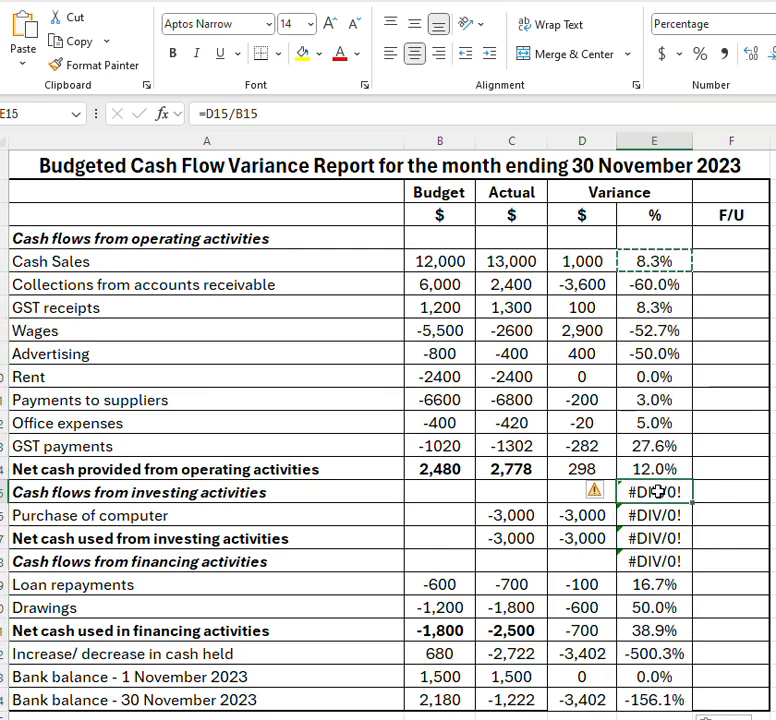
key(Delete)
click(655, 561)
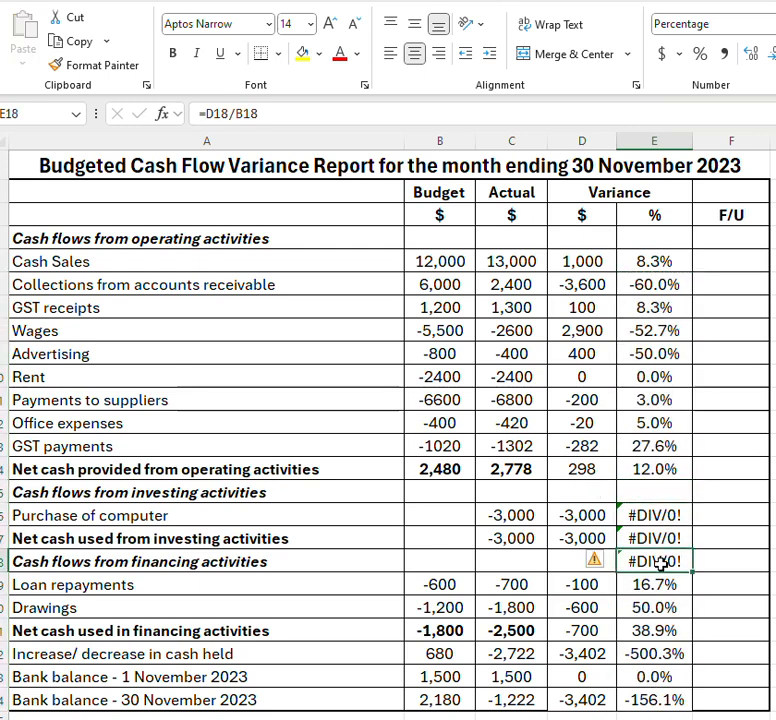
key(Delete)
click(666, 517)
key(Delete)
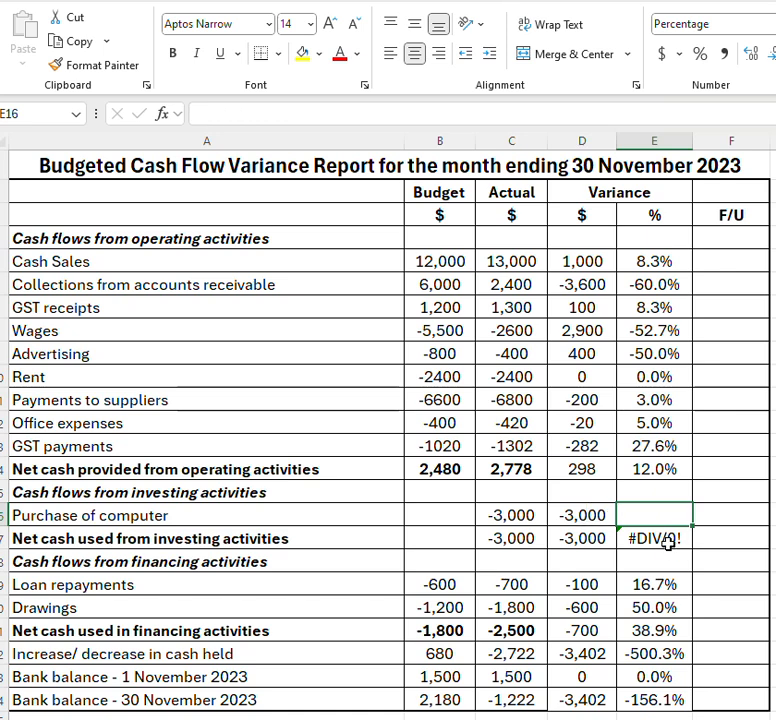
click(668, 540)
key(Delete)
click(712, 492)
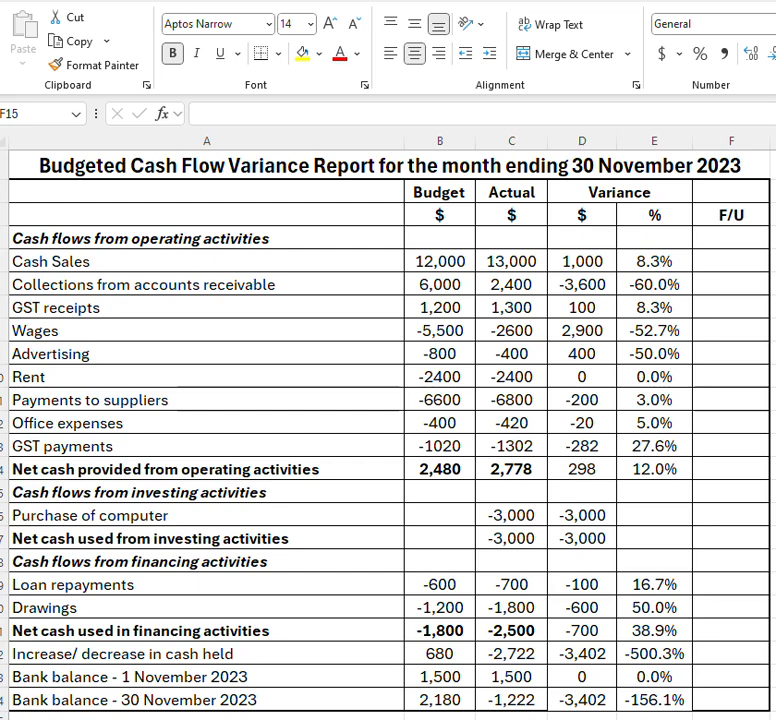
click(773, 24)
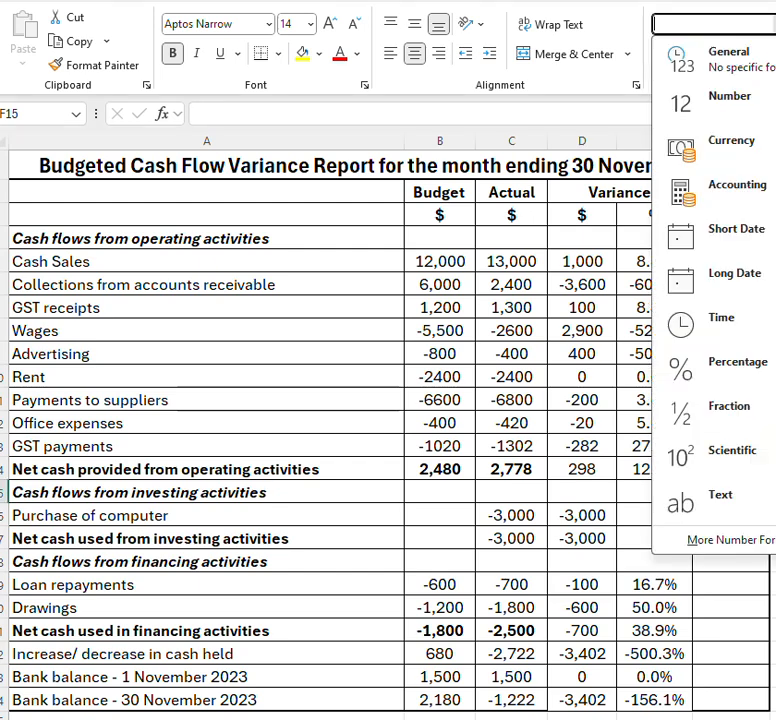
click(641, 25)
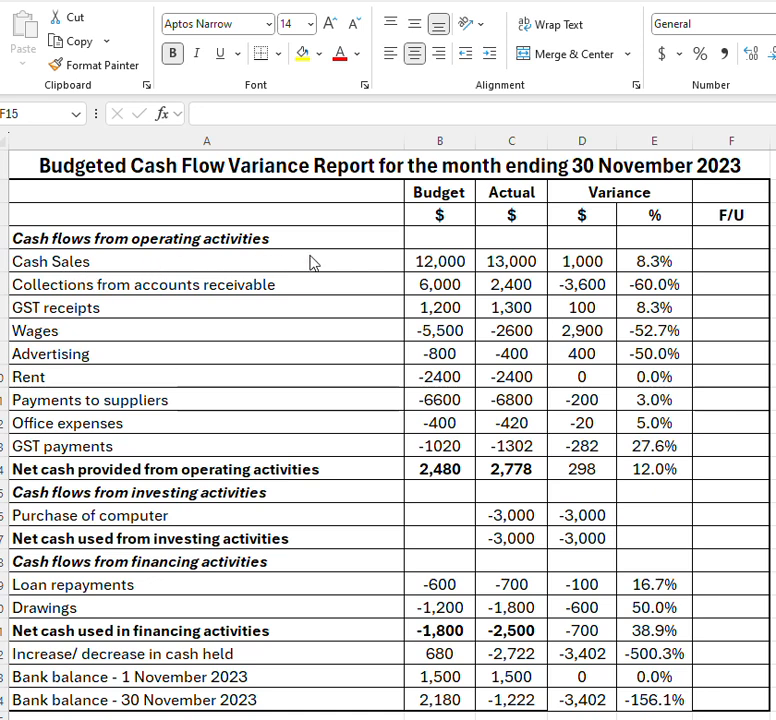
Step: Classify the receipt variances in the F/U column: F for Cash Sales and GST receipts, U for Collections from accounts receivable
drag(149, 256, 654, 310)
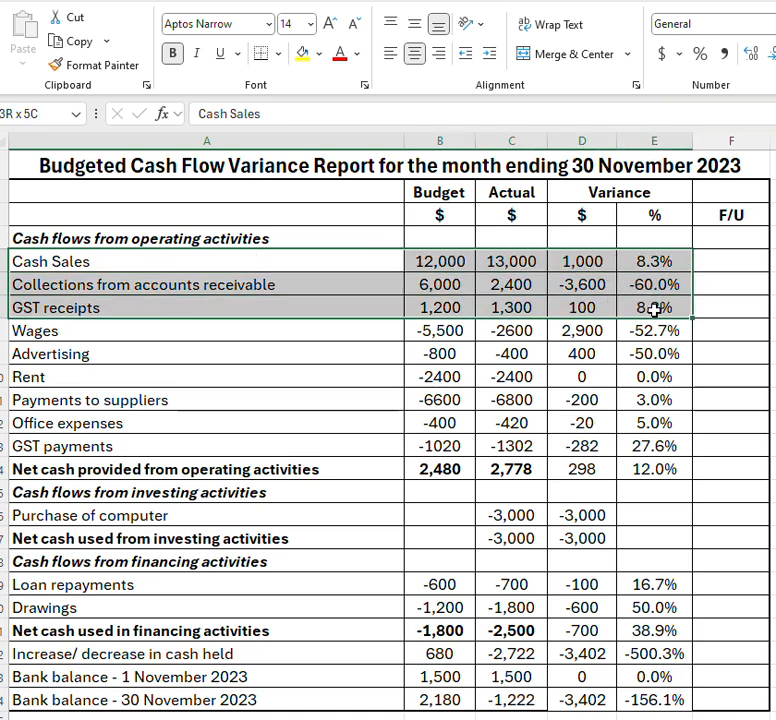
drag(654, 310, 654, 310)
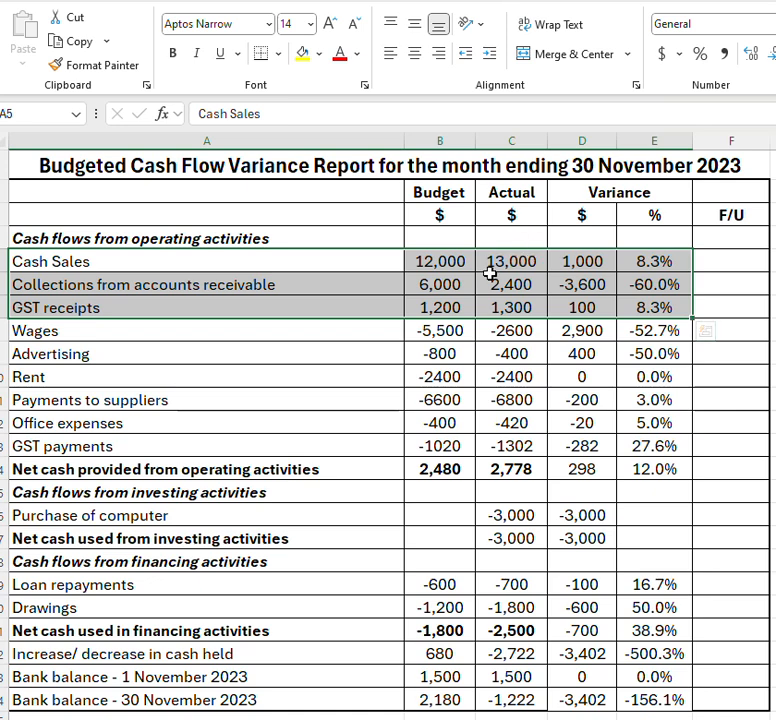
click(717, 263)
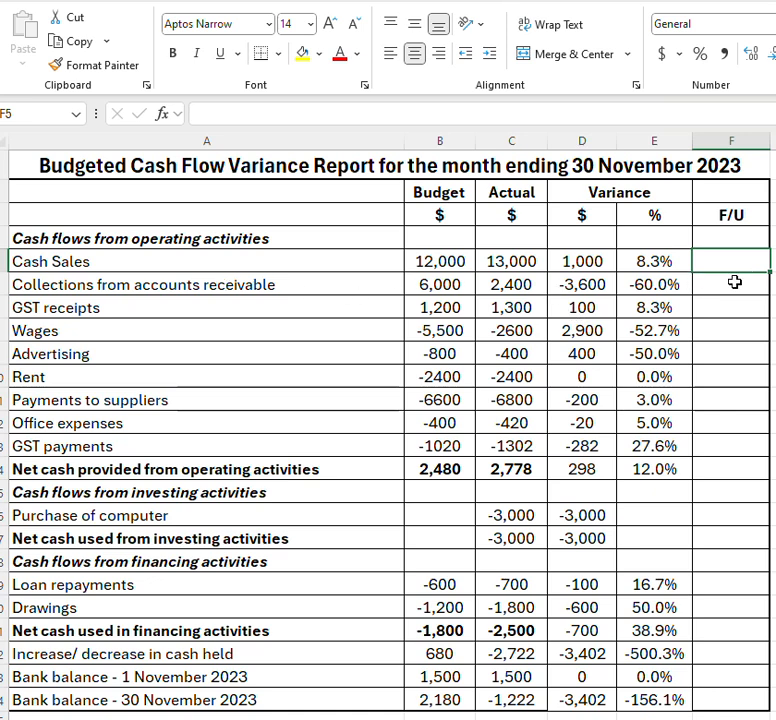
text(F)
key(BackSpace)
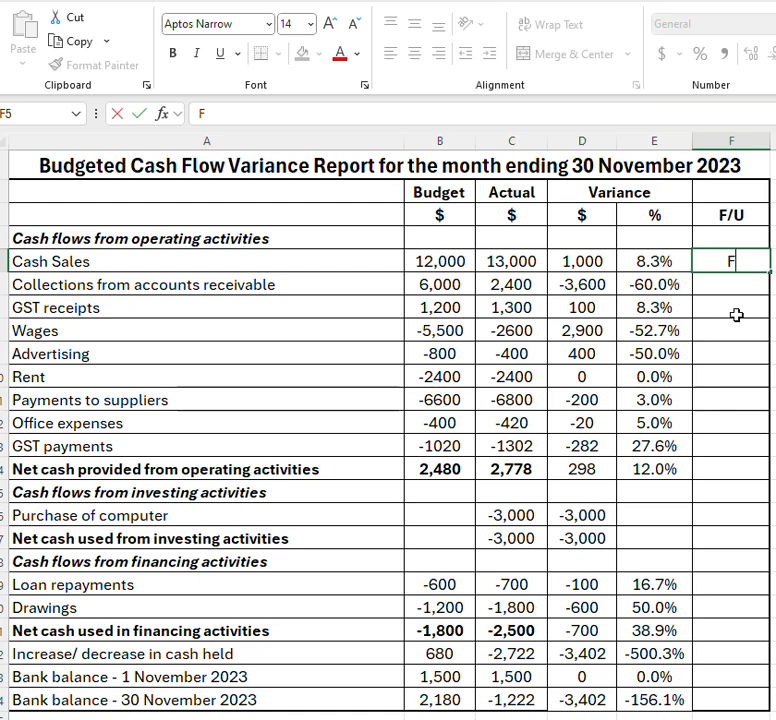
click(736, 310)
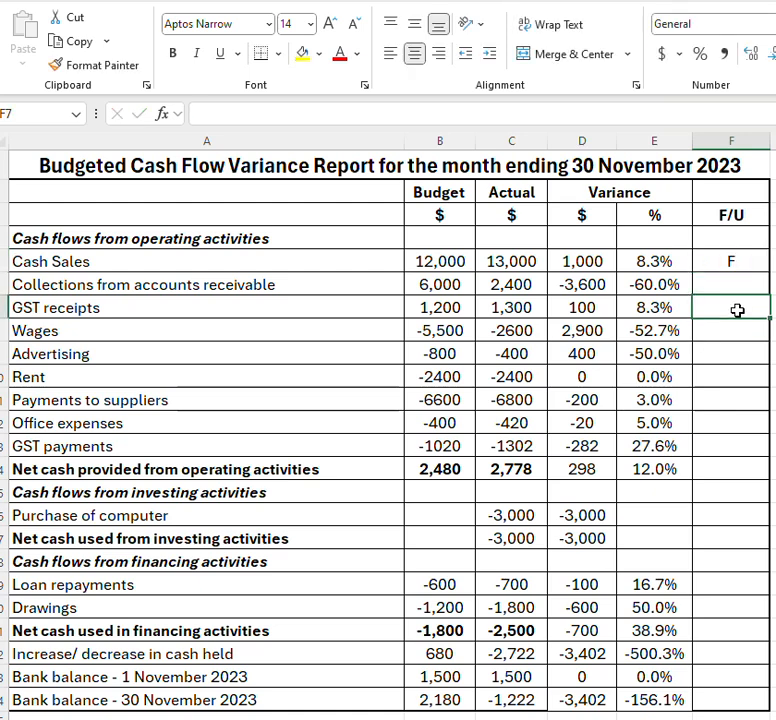
text(F)
click(745, 358)
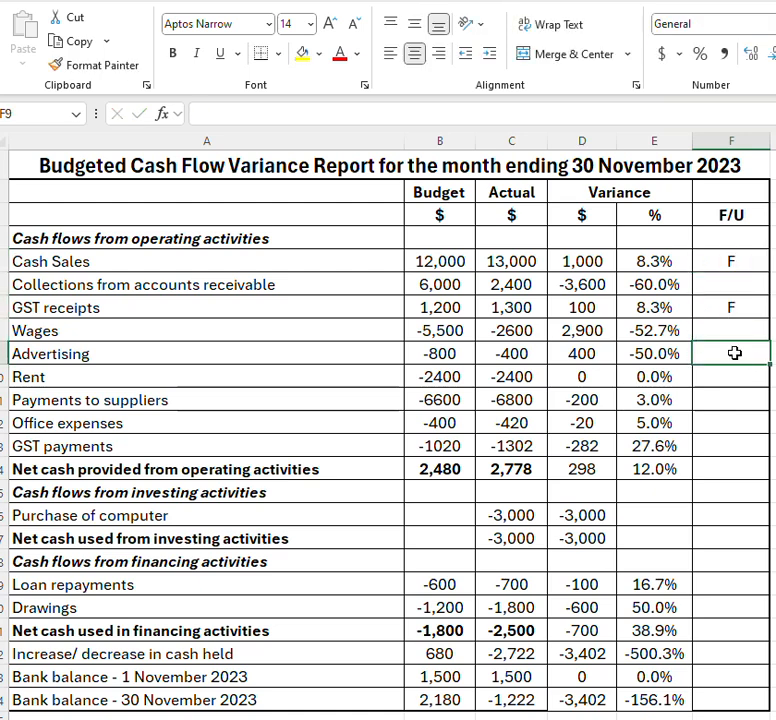
click(726, 282)
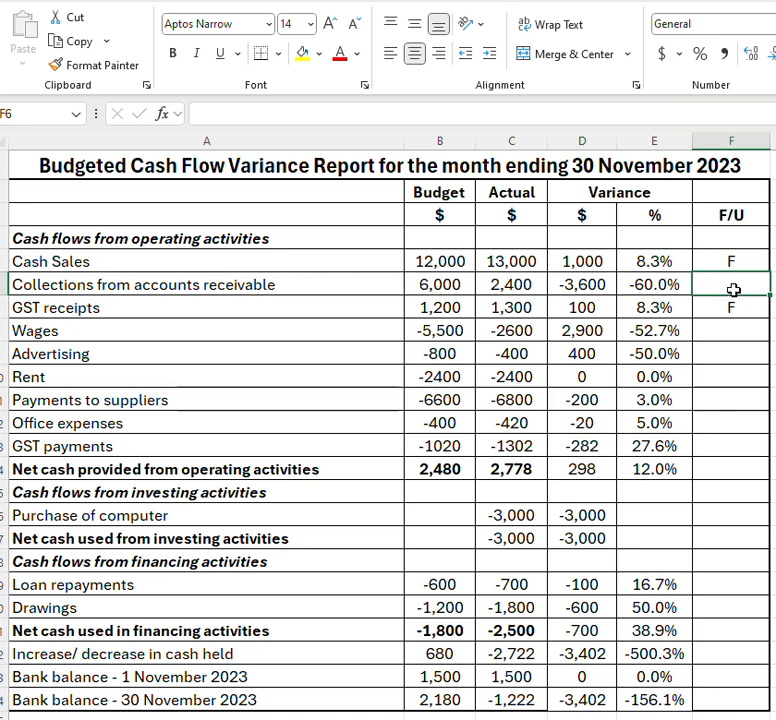
text(U)
click(737, 399)
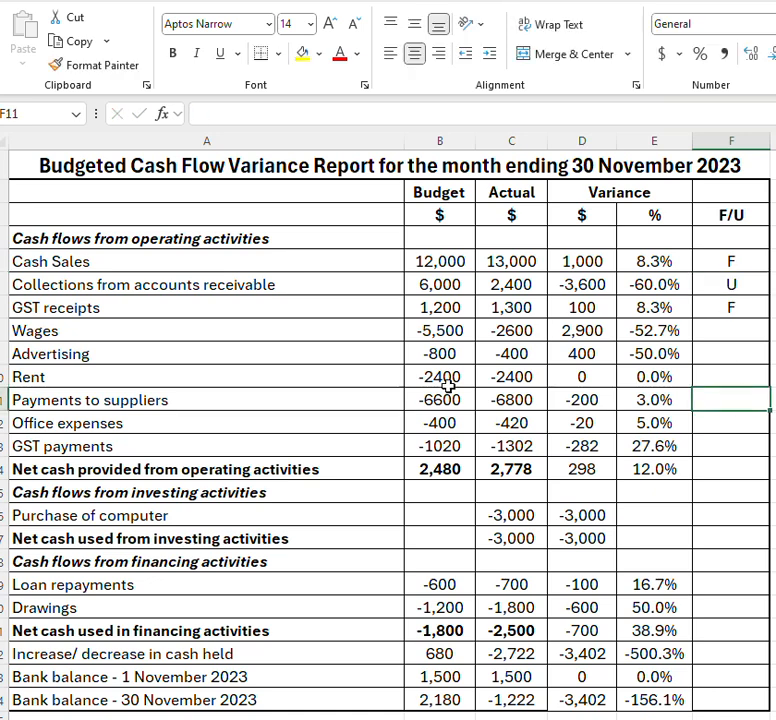
Step: Classify the Wages and Advertising variances as F in the F/U column
drag(73, 333, 675, 440)
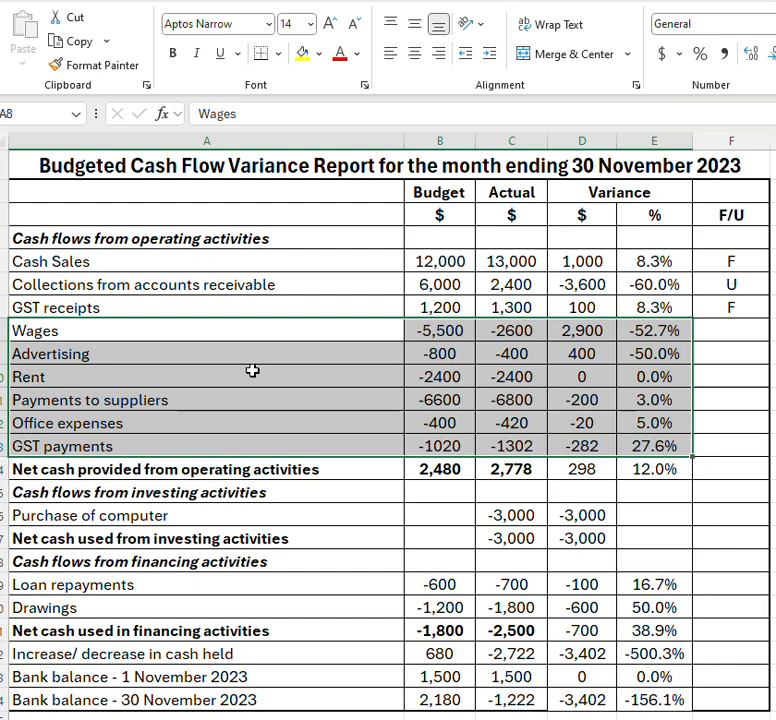
click(447, 330)
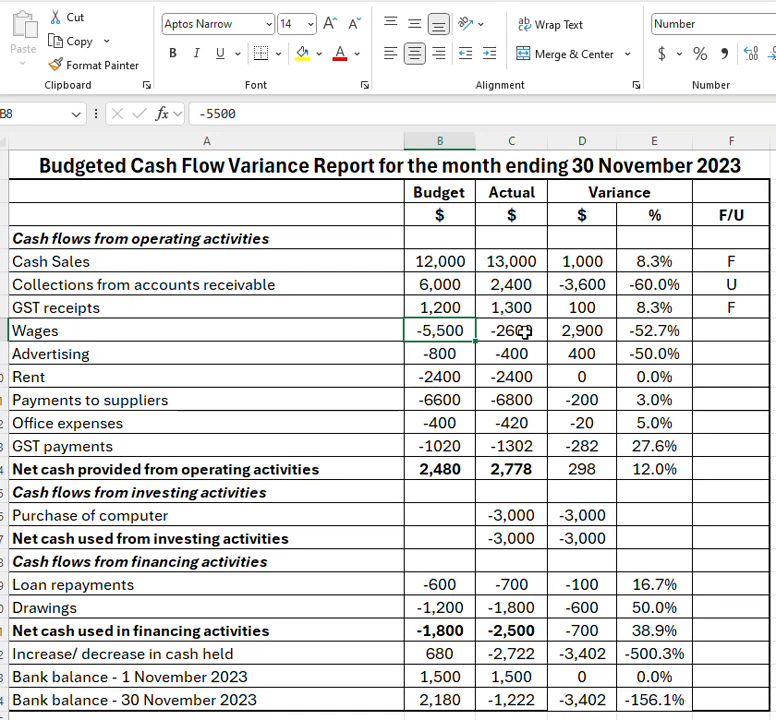
click(734, 340)
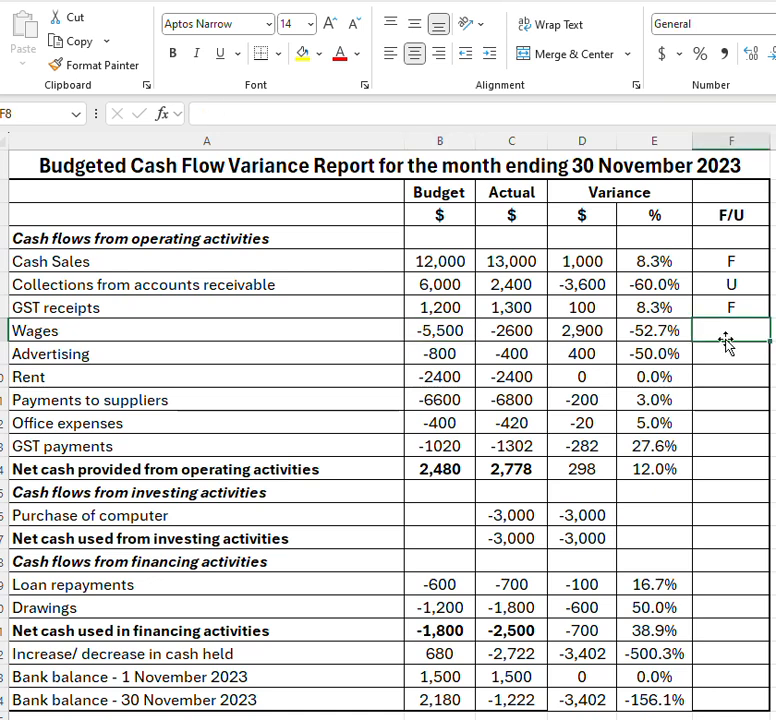
text(F)
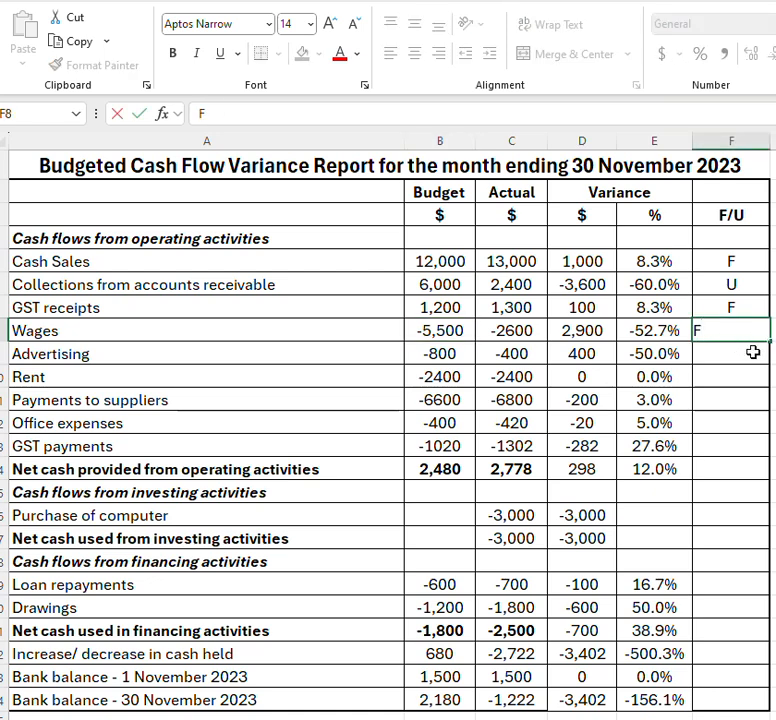
key(Return)
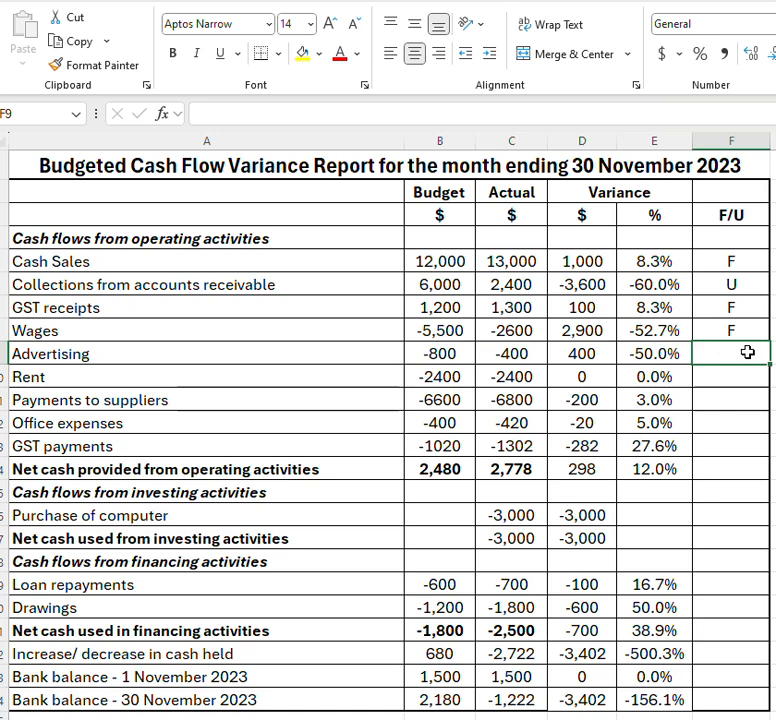
text(F)
key(Return)
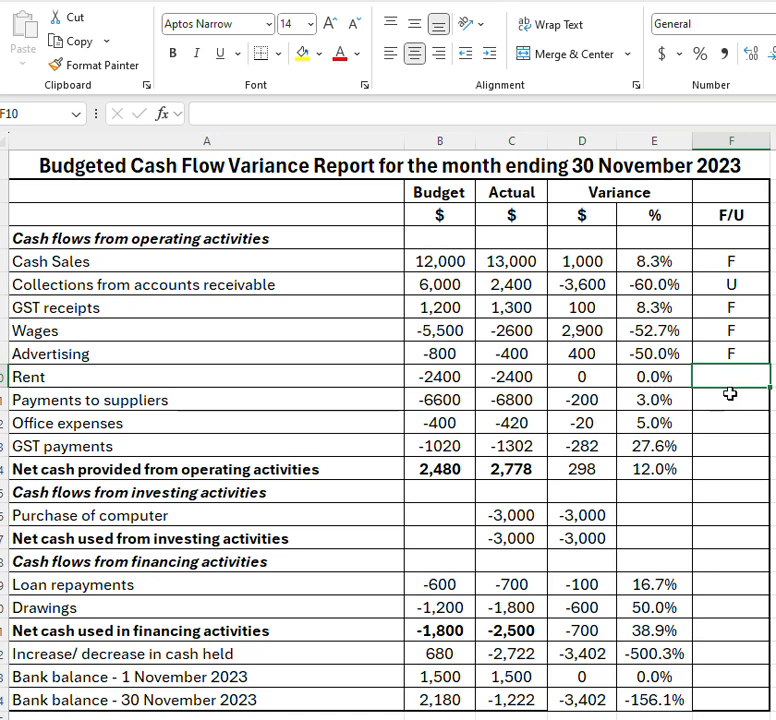
Step: Mark the variances for Payments to suppliers, Office expenses and GST payments as U in the F/U column
click(736, 401)
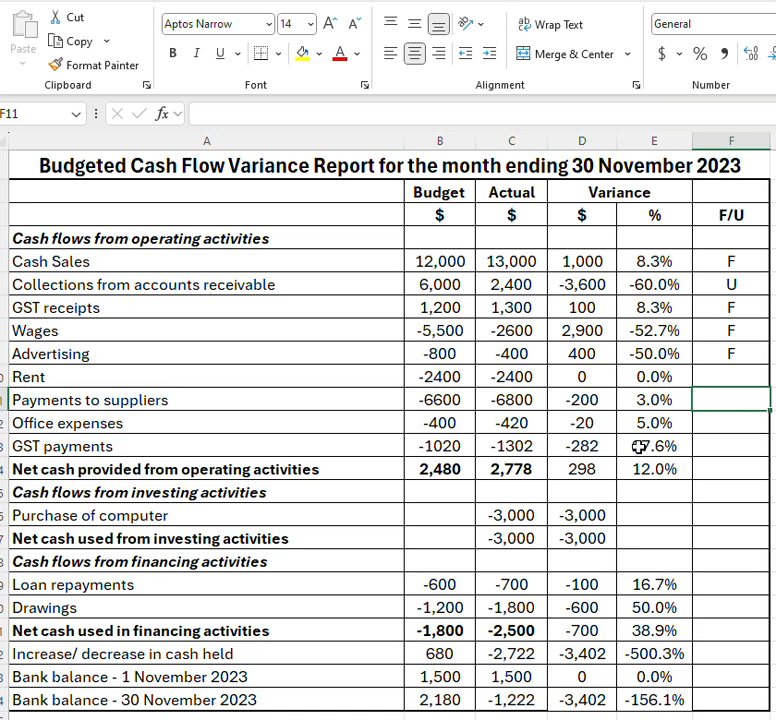
text(U)
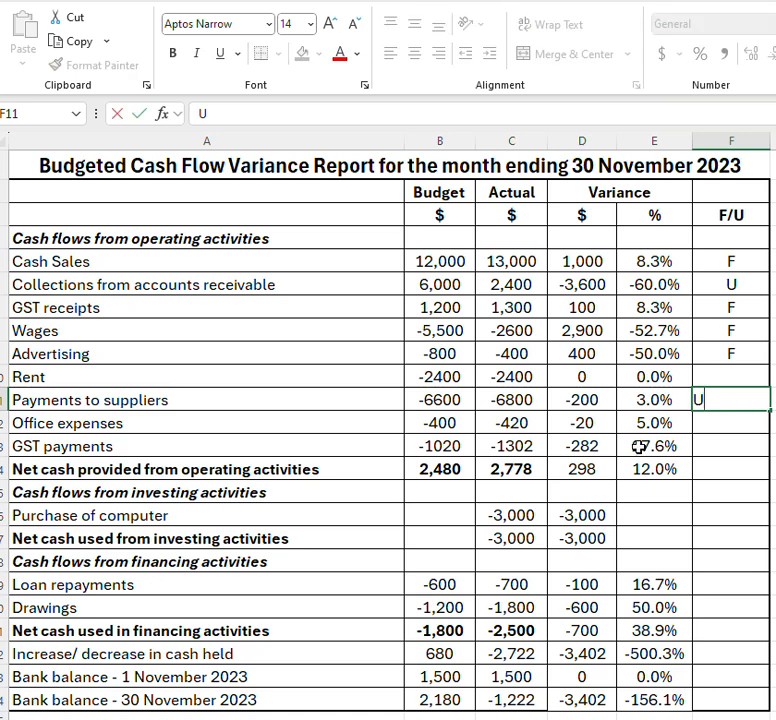
click(705, 448)
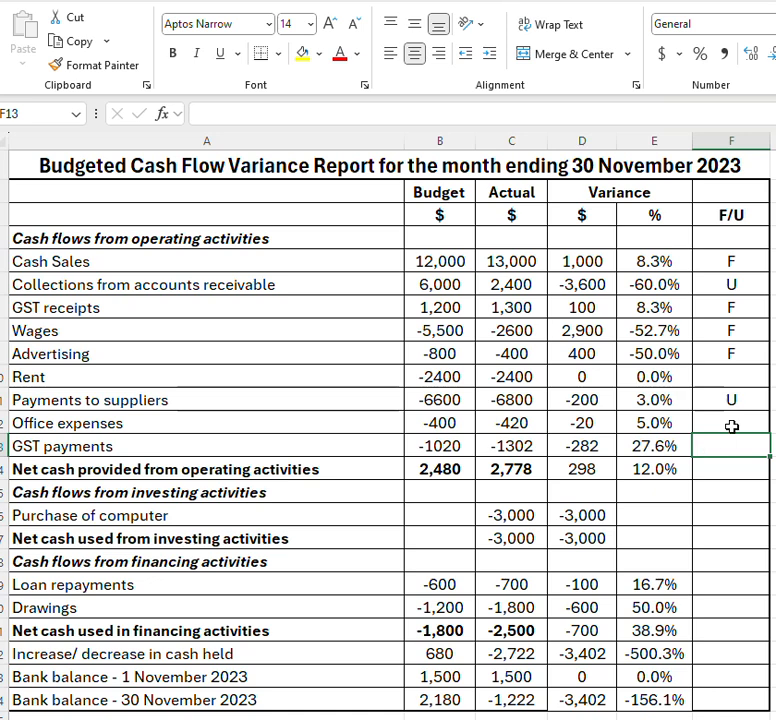
click(733, 422)
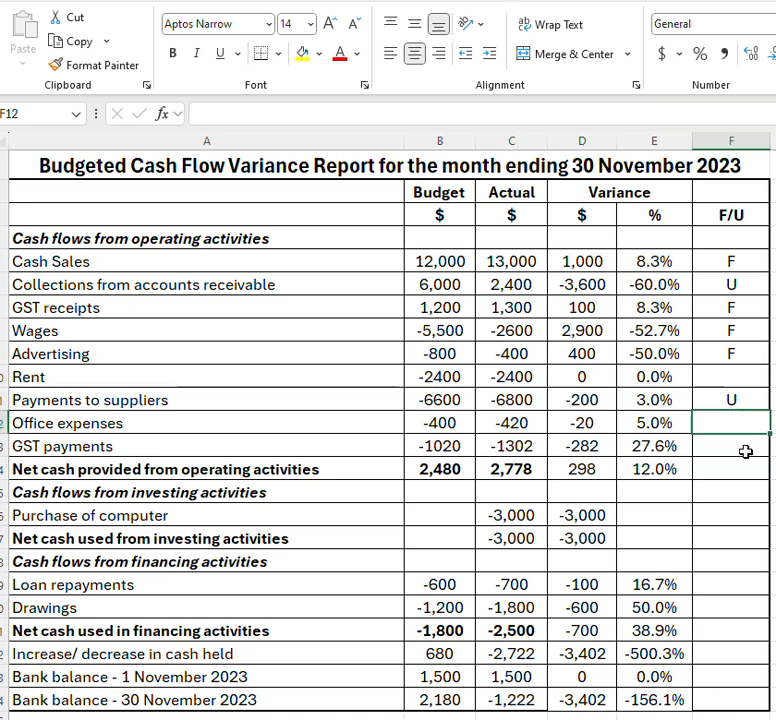
text(U)
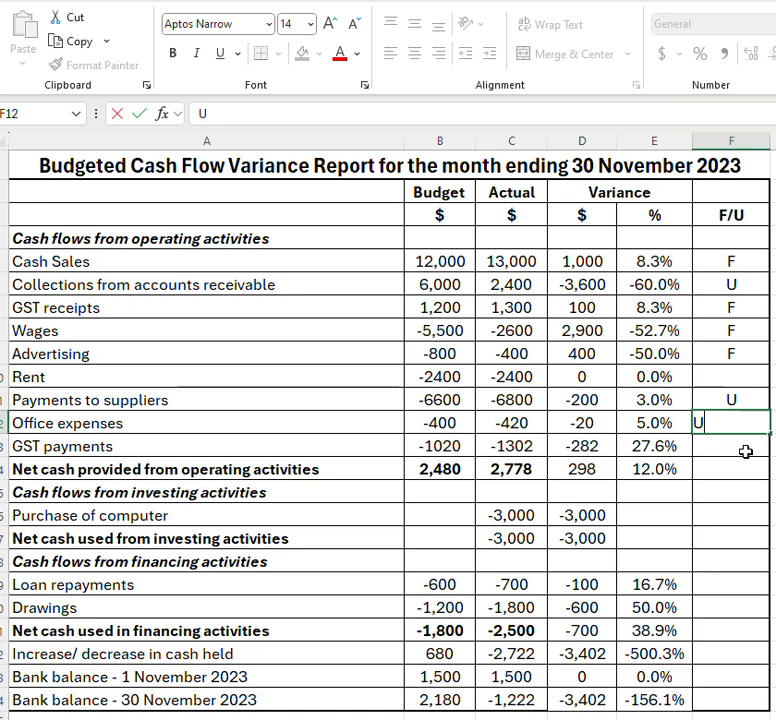
click(745, 452)
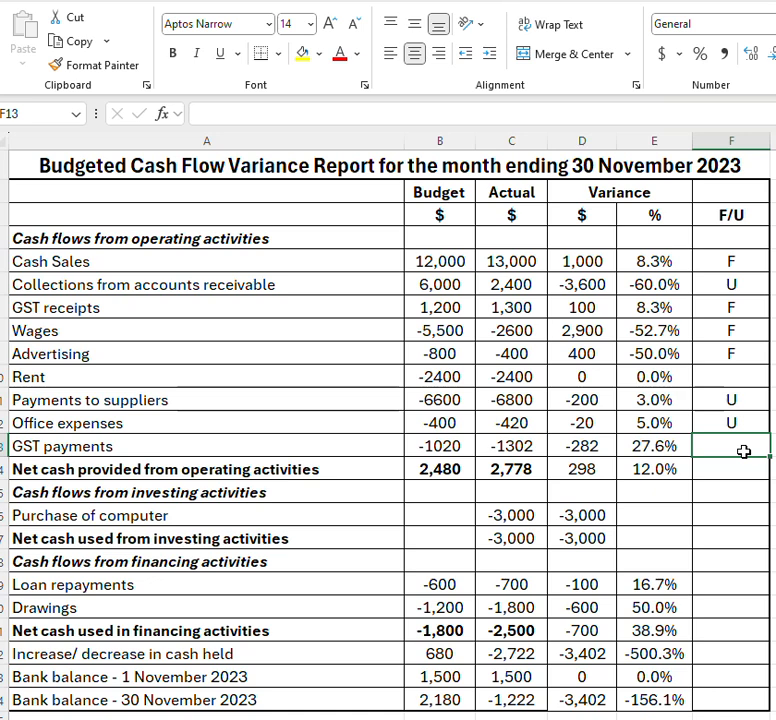
text(U)
click(725, 490)
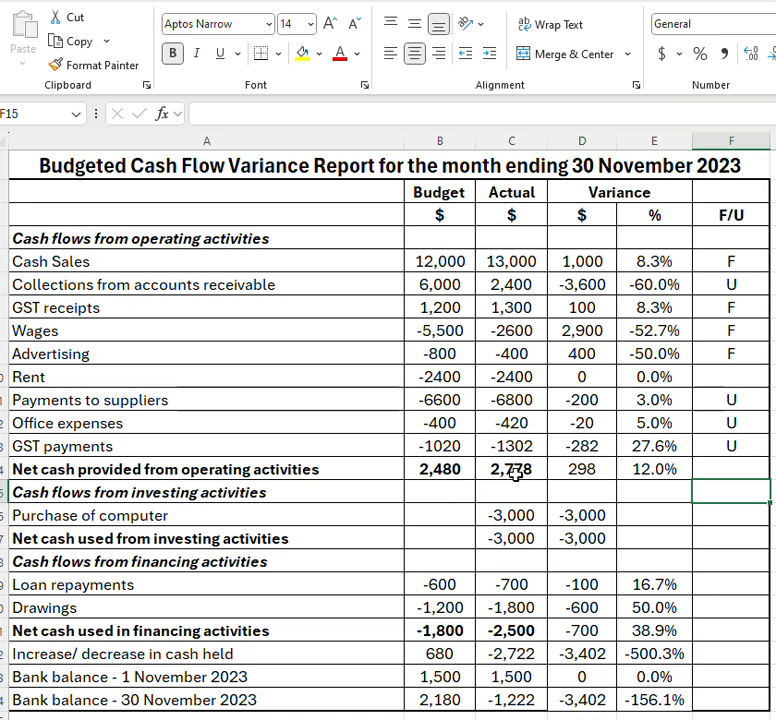
Step: Classify the variance for Net cash provided from operating activities as F
click(729, 467)
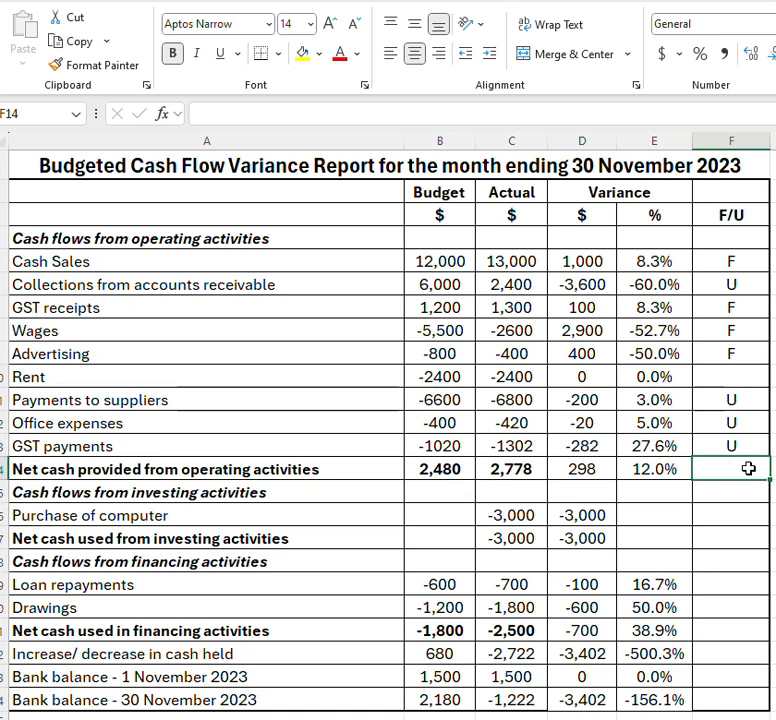
text(F)
click(749, 556)
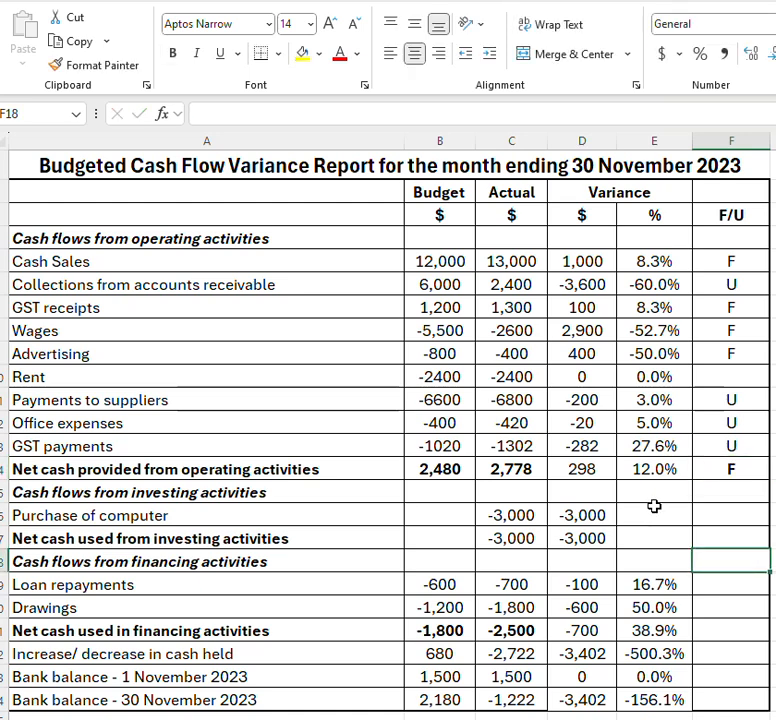
Step: Enter U in the F/U column for Purchase of computer and Net cash used from investing activities
click(732, 514)
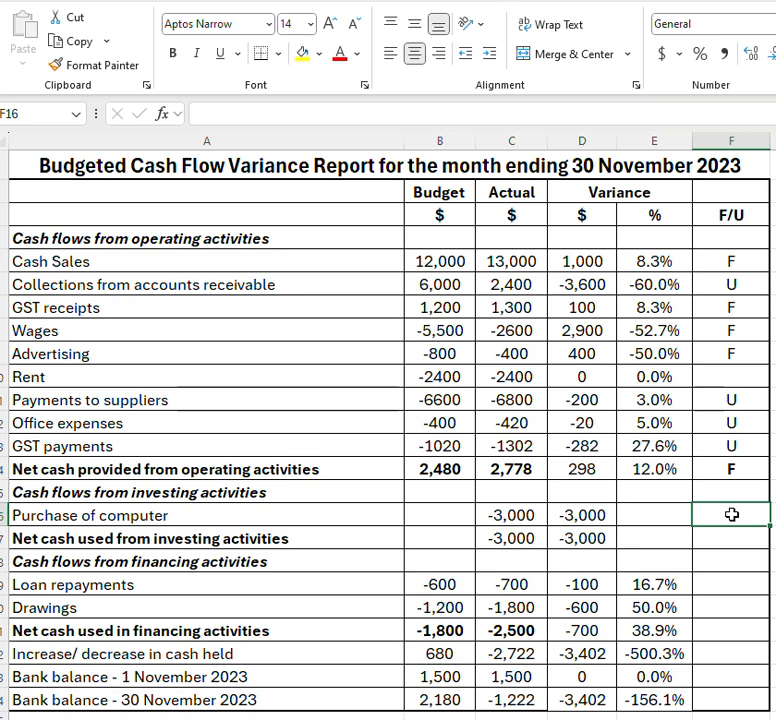
text(U)
click(751, 585)
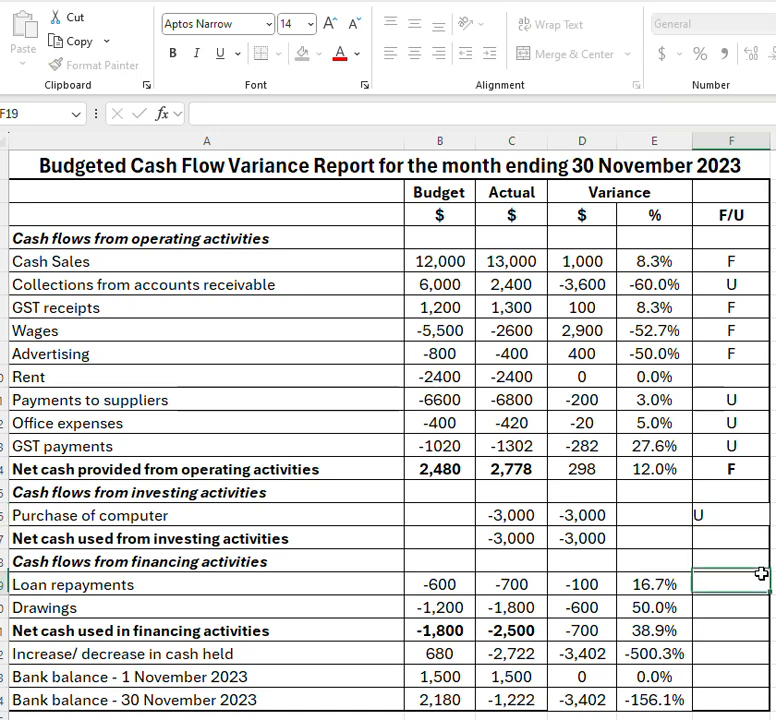
click(745, 539)
text(U)
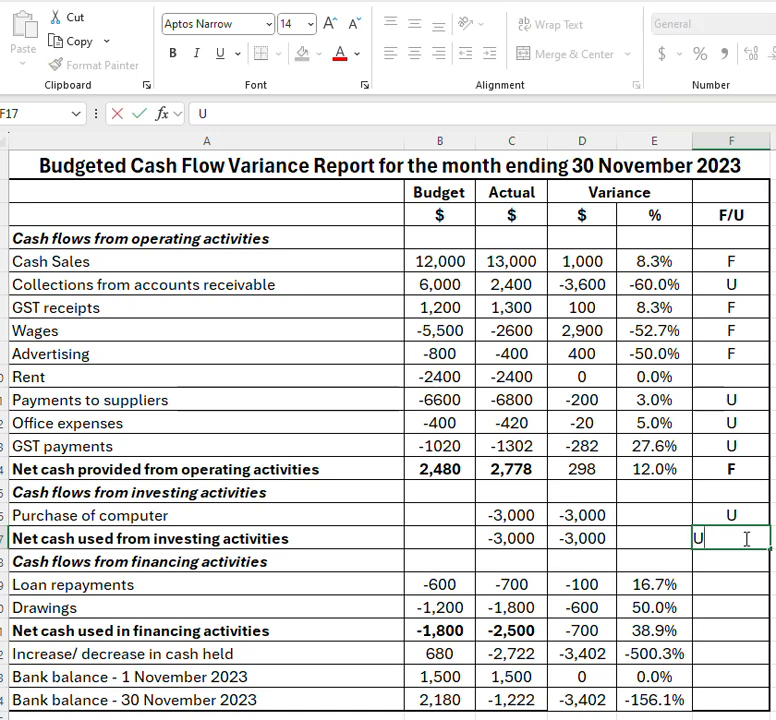
Step: Classify Loan repayments, Drawings and Net cash used in financing activities as U in the F/U column
click(734, 582)
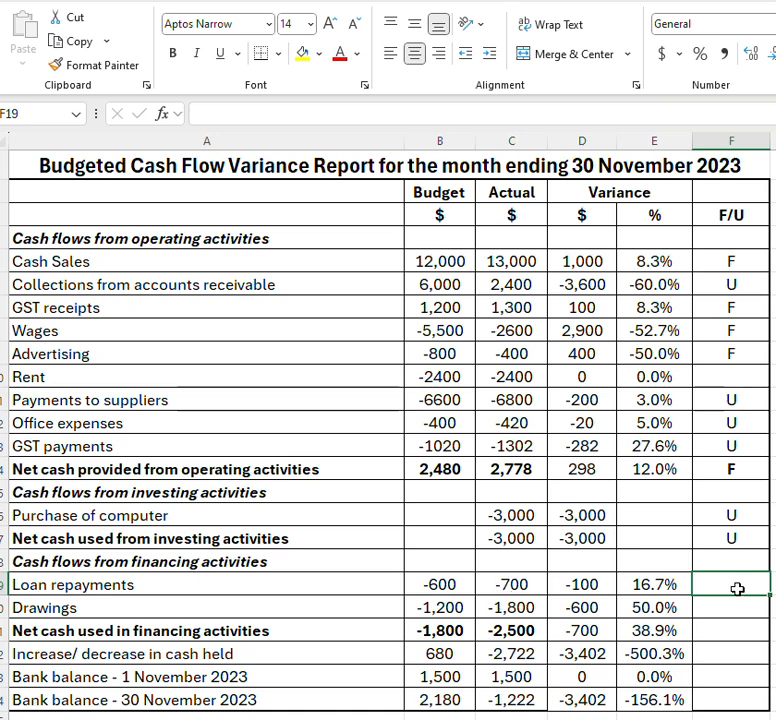
text(U)
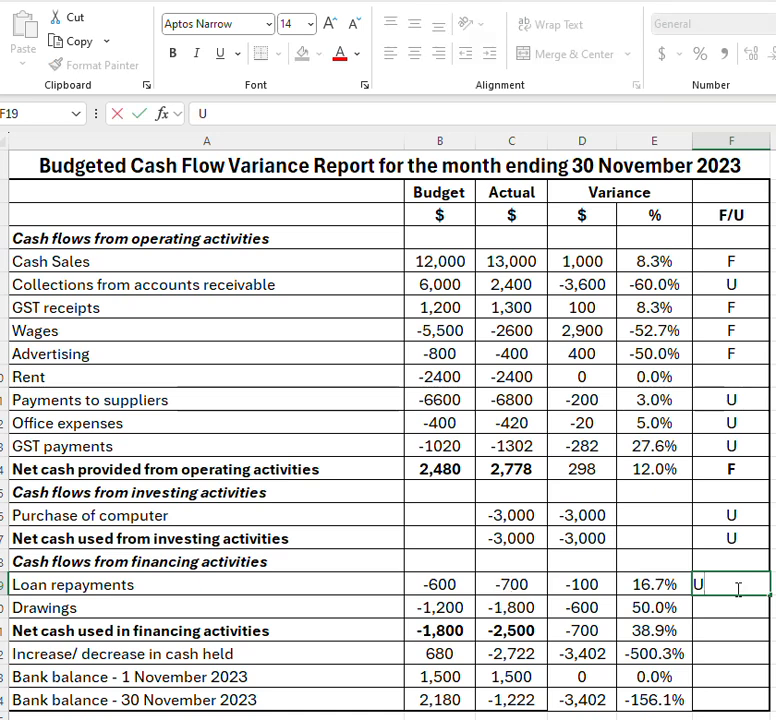
click(737, 606)
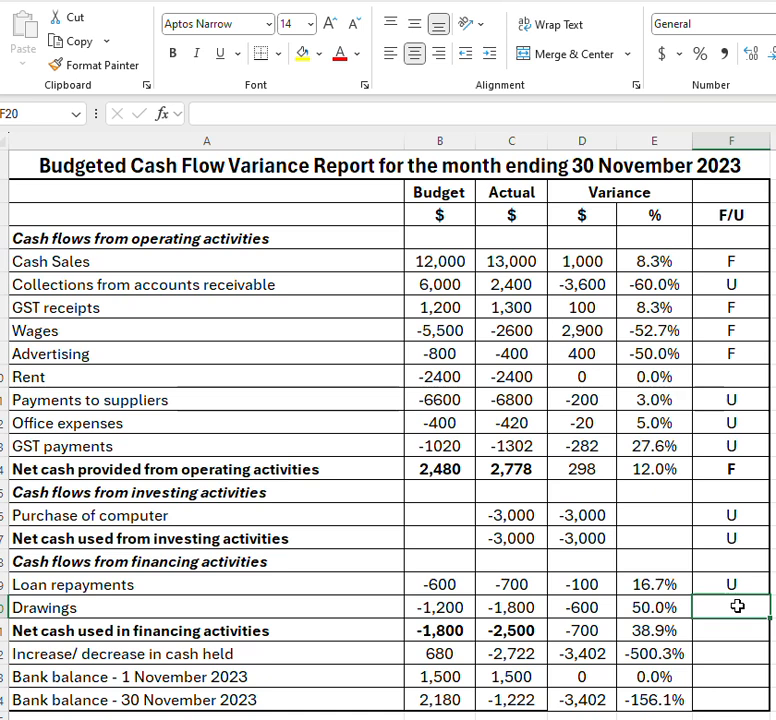
text(U)
click(736, 653)
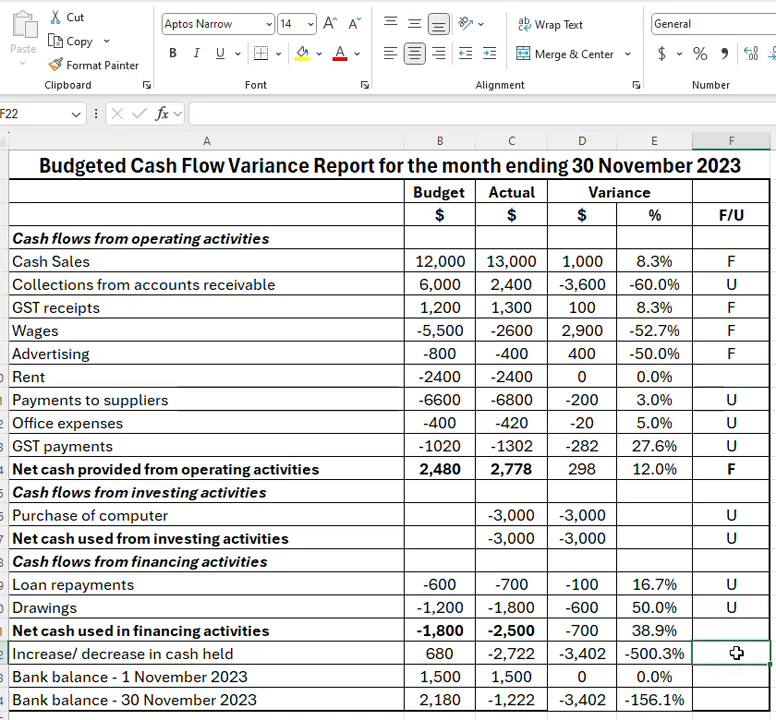
click(736, 634)
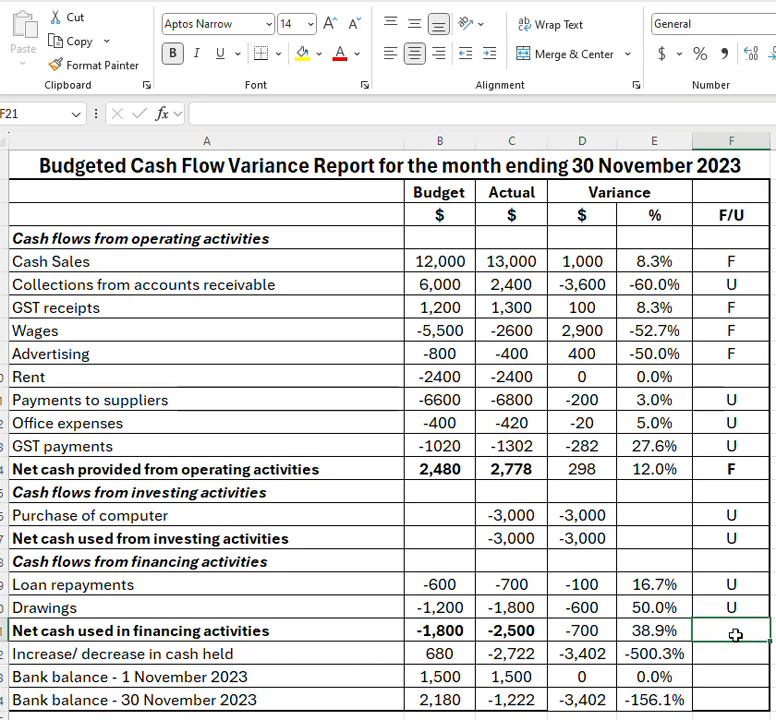
text(U)
Step: Enter U for Increase/decrease in cash held and the 30 November bank balance, leaving the 1 November balance blank
click(736, 652)
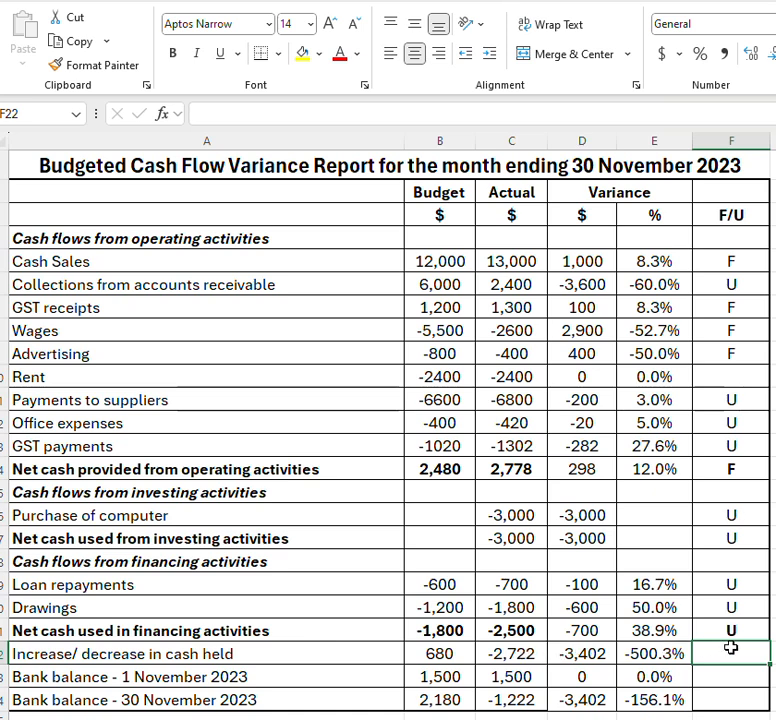
text(U)
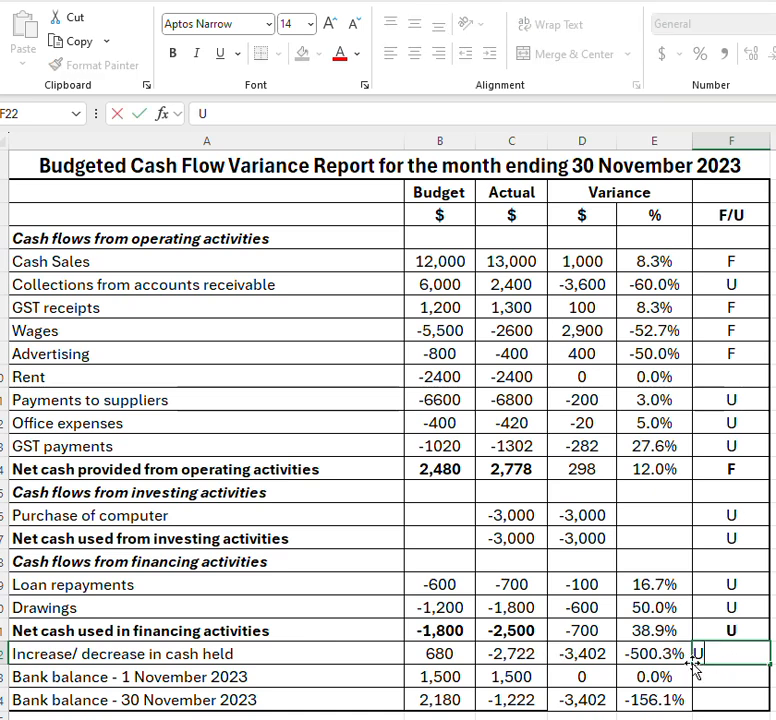
click(689, 680)
click(732, 675)
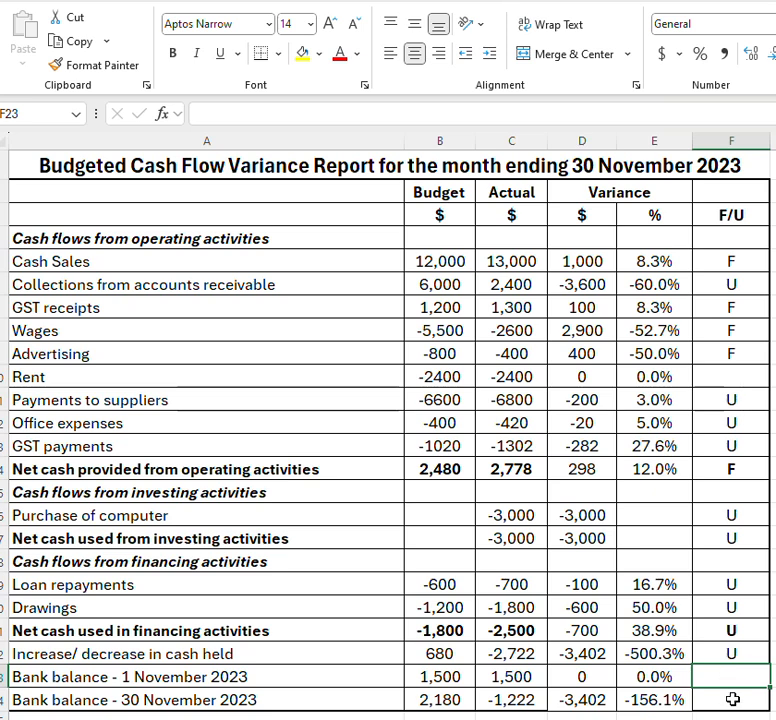
click(734, 699)
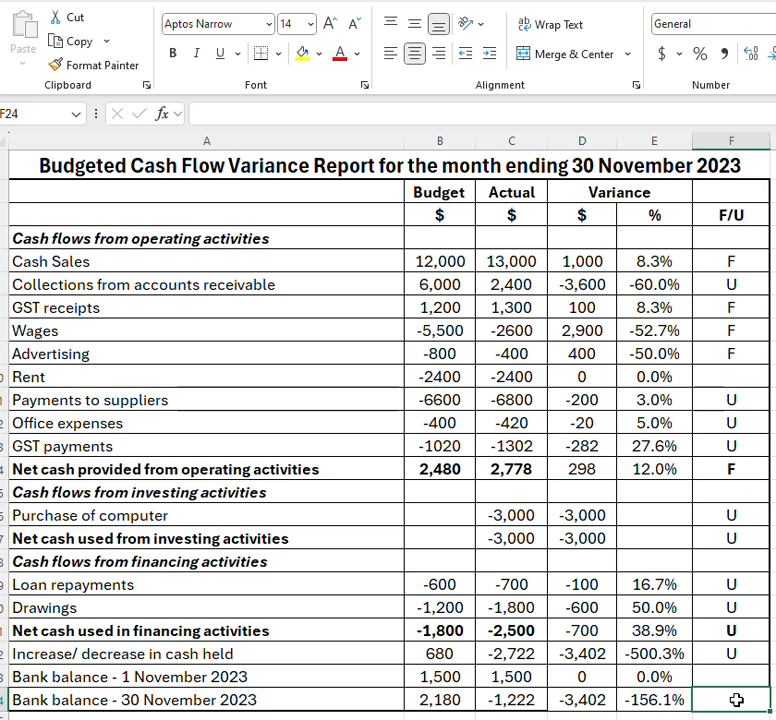
text(U)
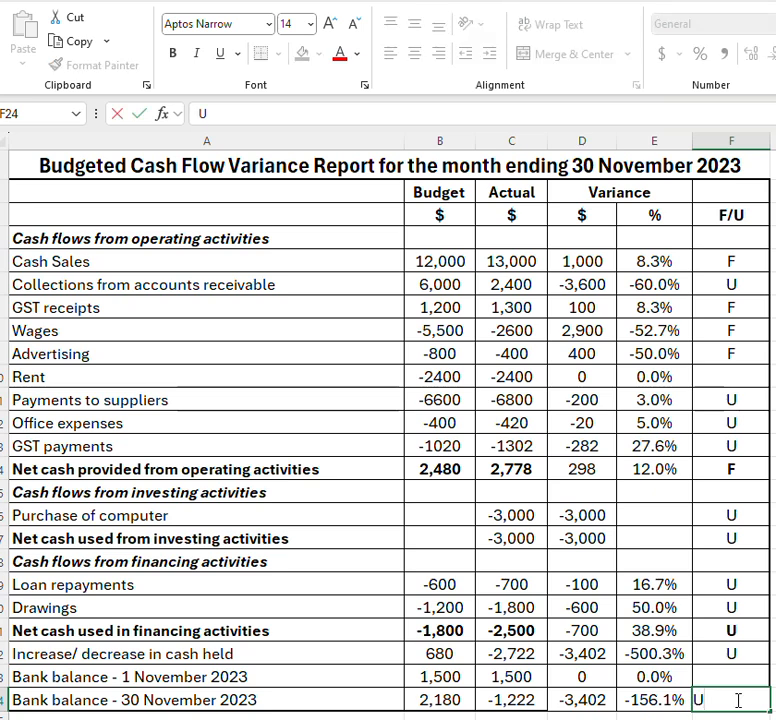
key(Return)
key(Return)
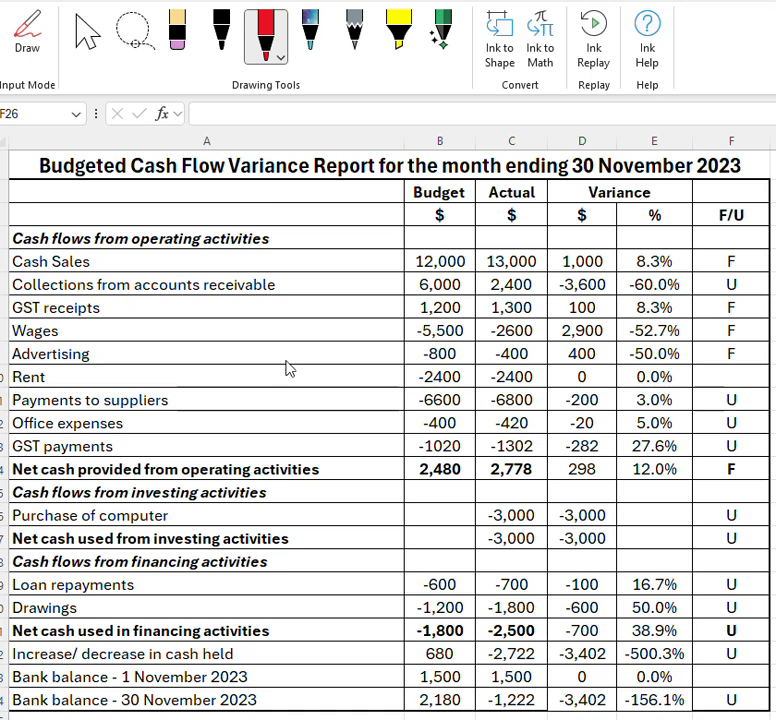
Step: Circle in red ink the figures for the 30 November bank balance, Increase/decrease in cash held and Net cash provided from operating activities
click(266, 40)
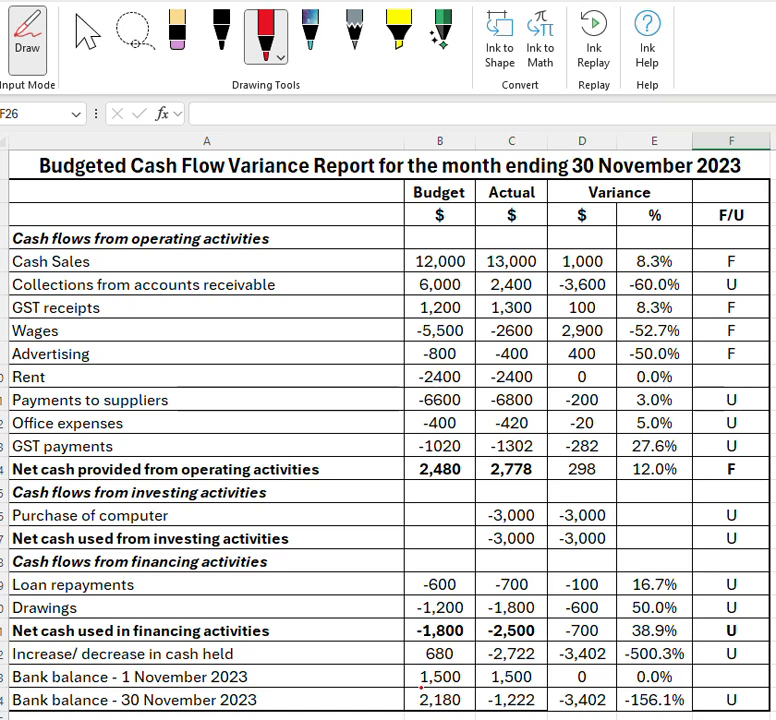
mouse_move(421, 688)
mouse_down()
mouse_move(402, 708)
mouse_move(417, 717)
mouse_move(630, 718)
mouse_move(690, 692)
mouse_move(425, 688)
mouse_up()
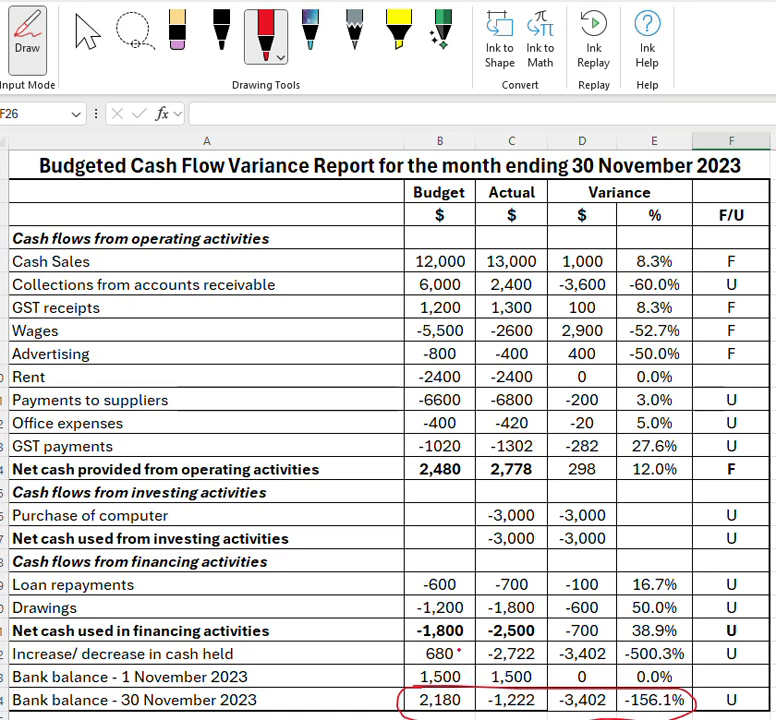
mouse_move(449, 645)
mouse_down()
mouse_move(414, 653)
mouse_move(436, 665)
mouse_move(634, 661)
mouse_move(694, 651)
mouse_move(685, 644)
mouse_move(429, 642)
mouse_up()
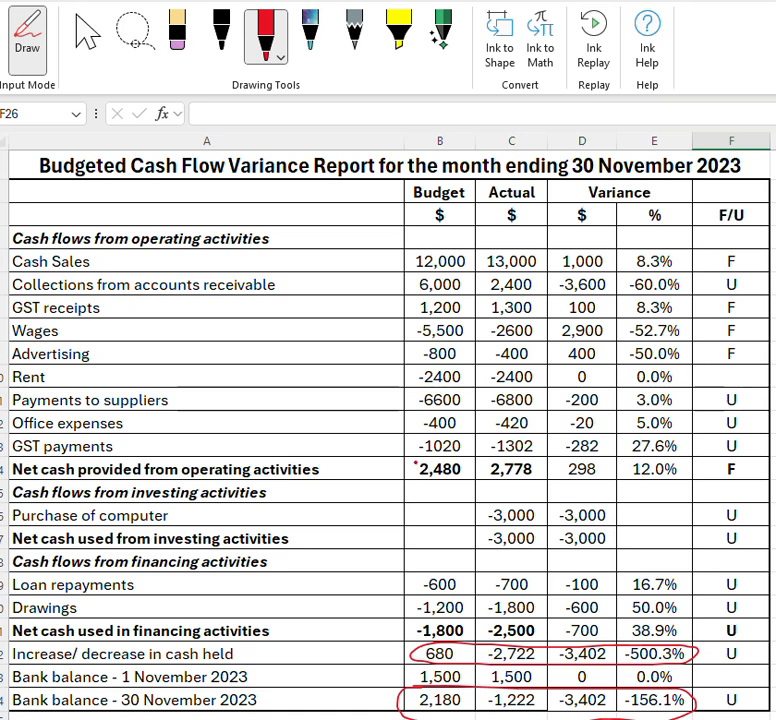
mouse_move(419, 456)
mouse_down()
mouse_move(422, 486)
mouse_move(540, 486)
mouse_move(550, 464)
mouse_move(580, 484)
mouse_move(743, 480)
mouse_move(550, 460)
mouse_up()
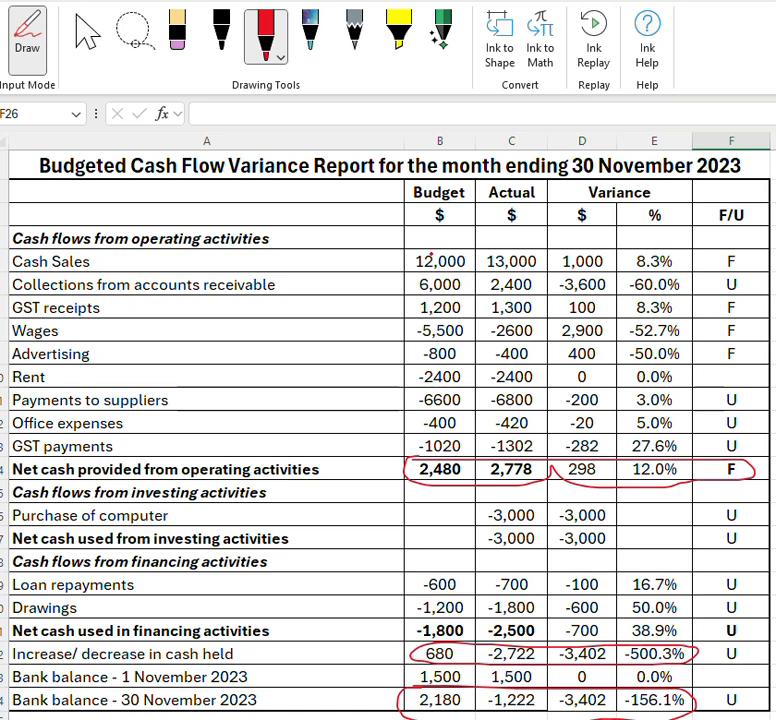
Step: Circle in red ink the figures for Cash Sales, Collections from accounts receivable and Wages, plus the Advertising budget and actual amounts
mouse_move(430, 249)
mouse_down()
mouse_move(455, 271)
mouse_move(738, 269)
mouse_move(733, 251)
mouse_move(455, 252)
mouse_up()
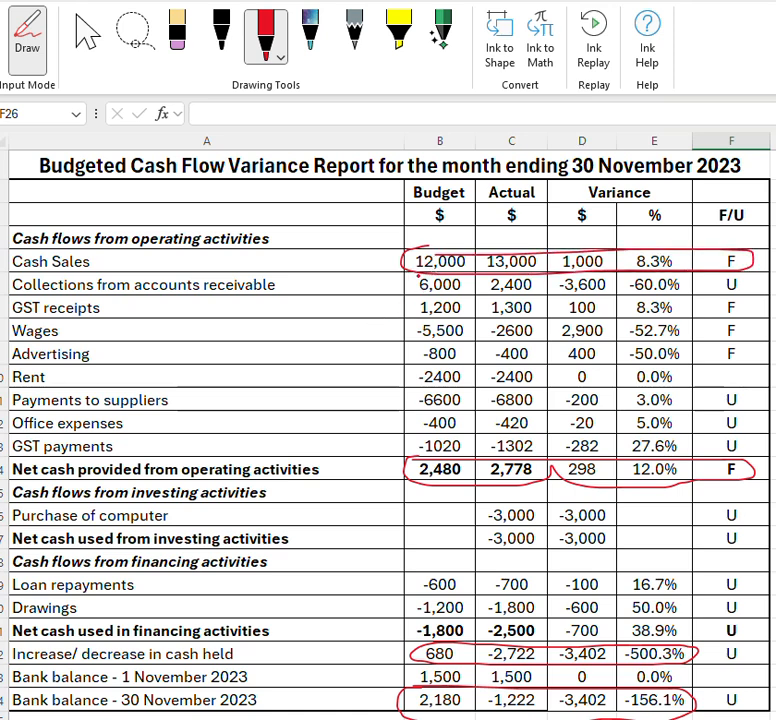
mouse_move(414, 274)
mouse_down()
mouse_move(405, 288)
mouse_move(602, 297)
mouse_move(731, 296)
mouse_move(758, 273)
mouse_up()
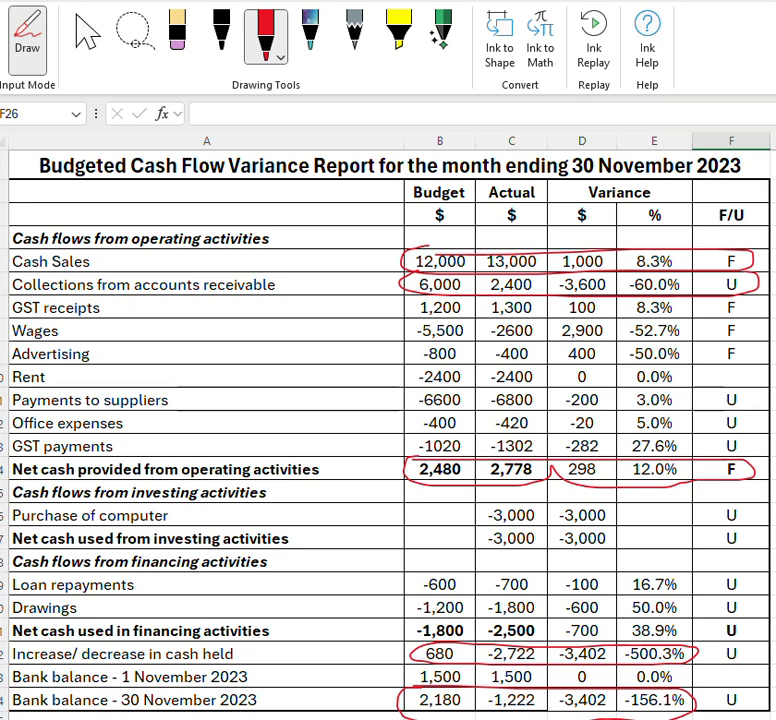
mouse_move(404, 327)
mouse_down()
mouse_move(428, 323)
mouse_move(430, 345)
mouse_move(535, 347)
mouse_move(680, 345)
mouse_move(697, 332)
mouse_move(640, 321)
mouse_move(420, 322)
mouse_up()
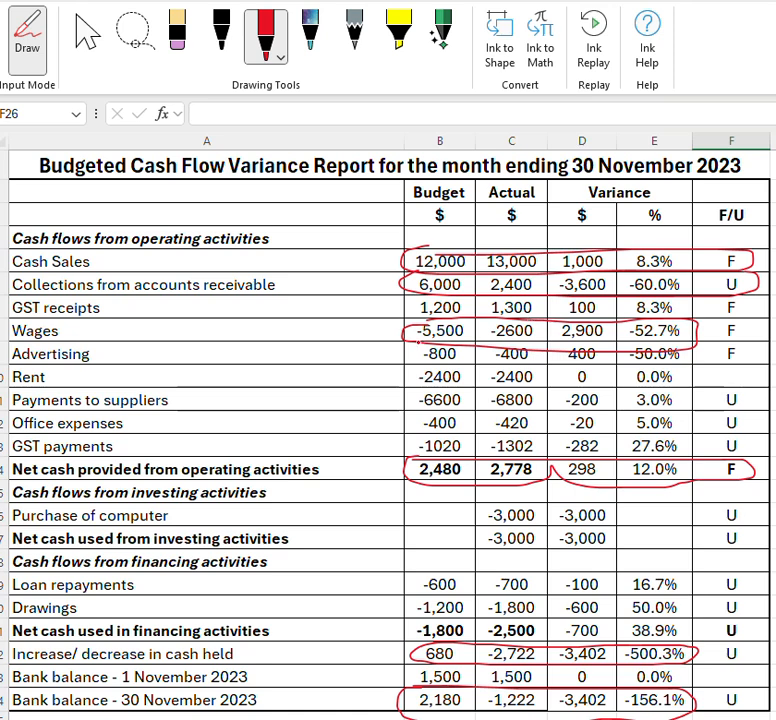
mouse_move(410, 352)
mouse_down()
mouse_move(418, 367)
mouse_move(520, 369)
mouse_move(547, 361)
mouse_move(549, 352)
mouse_up()
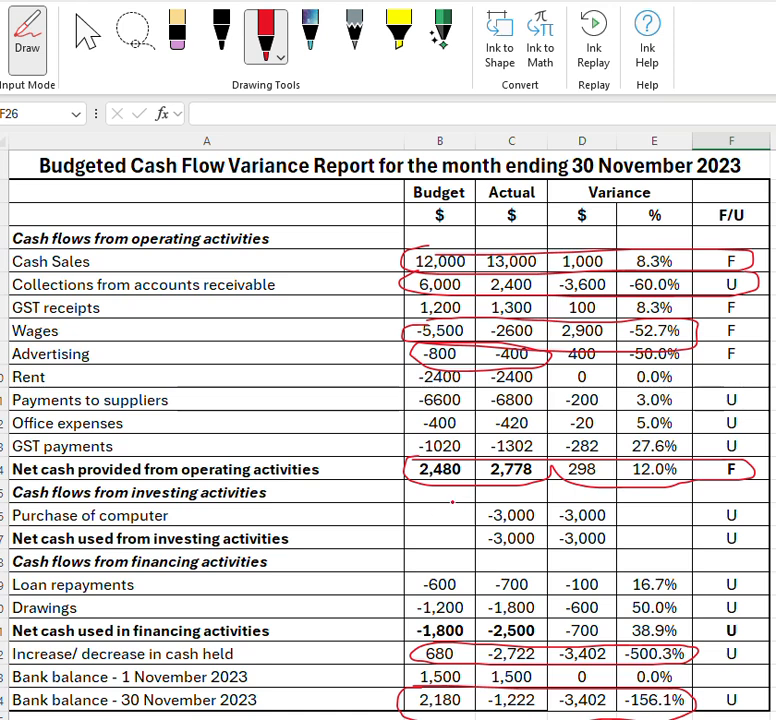
Step: Circle in red the Purchase of computer label and figures, the cash held dollar variance, and the budget and actual net cash used in financing
mouse_move(442, 504)
mouse_down()
mouse_move(425, 507)
mouse_move(432, 522)
mouse_move(469, 526)
mouse_move(620, 525)
mouse_move(636, 512)
mouse_move(455, 497)
mouse_up()
mouse_move(16, 506)
mouse_down()
mouse_move(170, 522)
mouse_move(120, 503)
mouse_move(30, 502)
mouse_up()
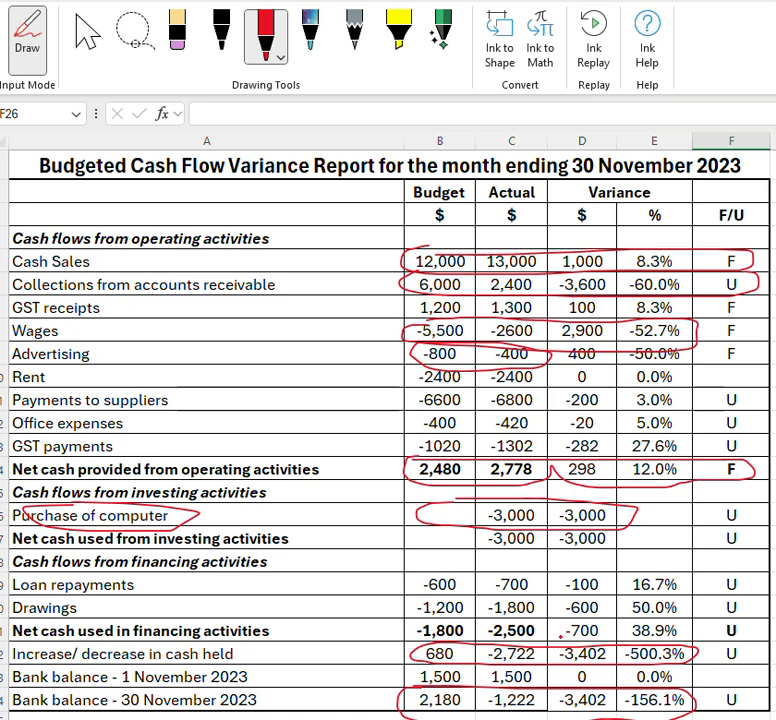
drag(557, 640, 609, 638)
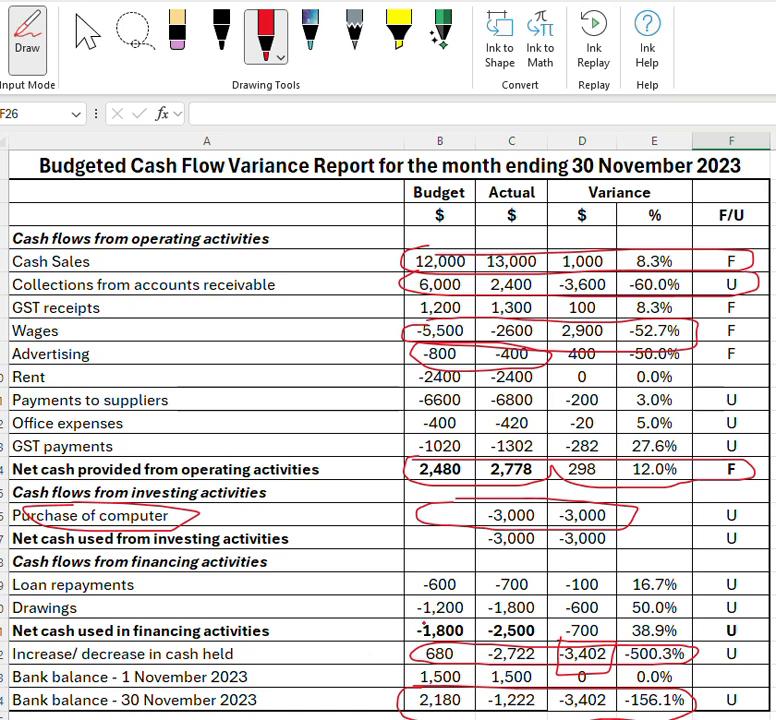
mouse_move(413, 620)
mouse_down()
mouse_move(430, 646)
mouse_move(560, 644)
mouse_move(532, 614)
mouse_move(412, 622)
mouse_up()
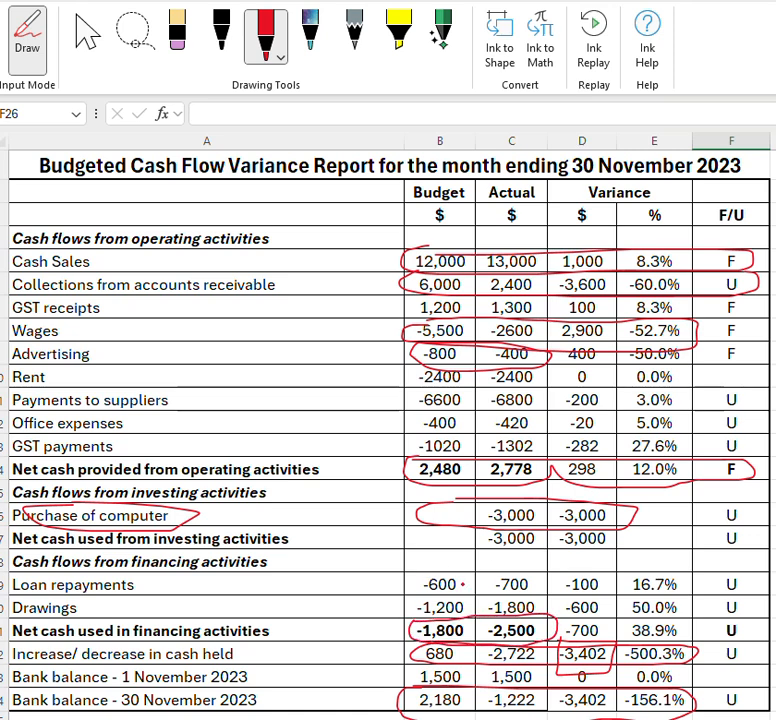